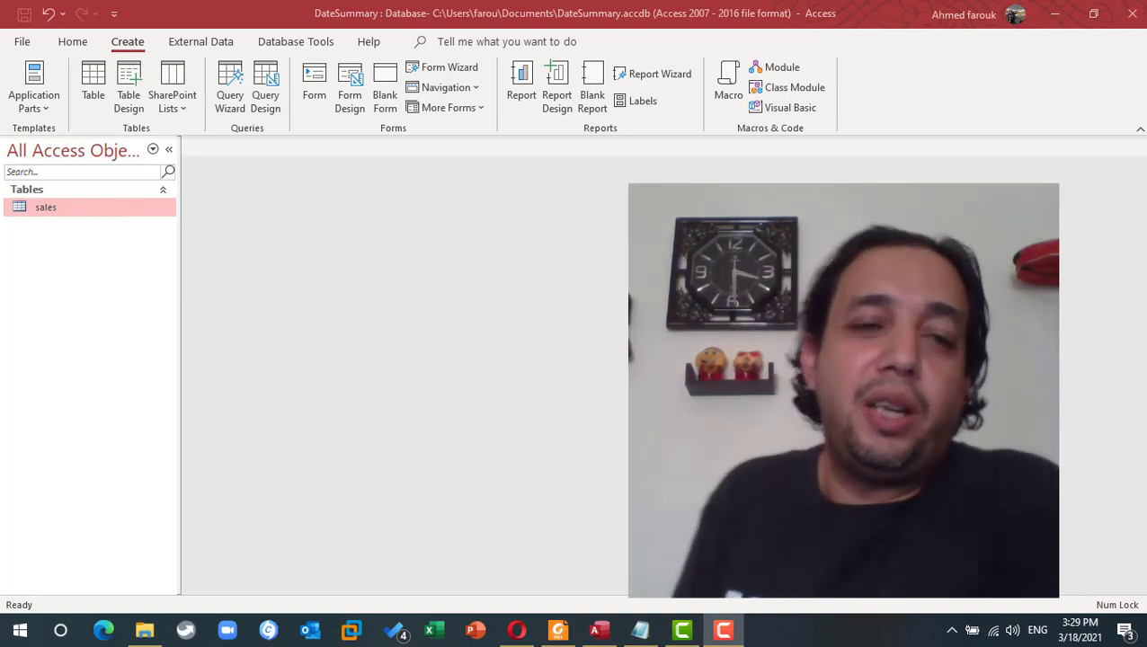
# Create a new query in design view, add the sales table to it and enlarge the table's field list
pyautogui.click(268, 83)
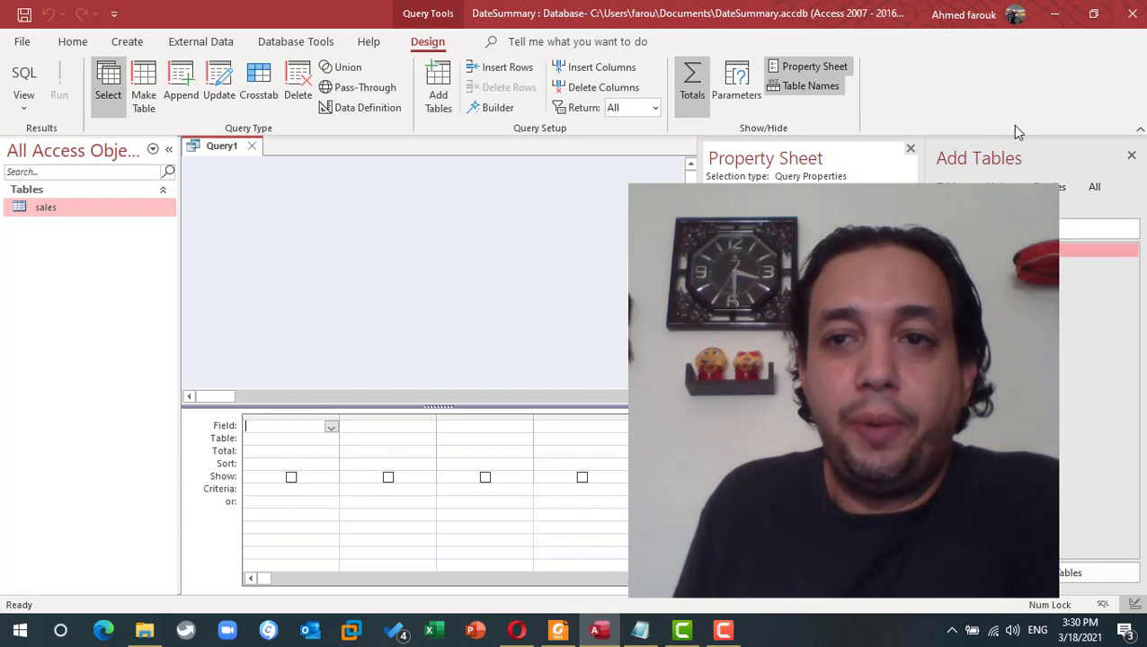
pyautogui.click(1131, 155)
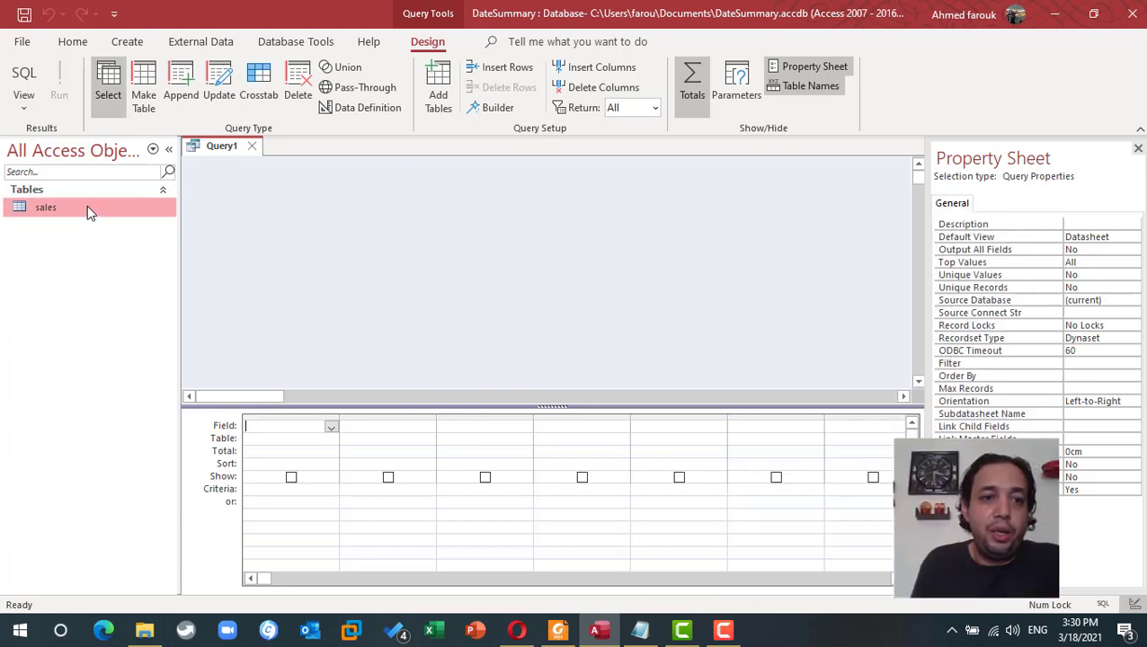
pyautogui.moveTo(87, 204); pyautogui.dragTo(334, 225)
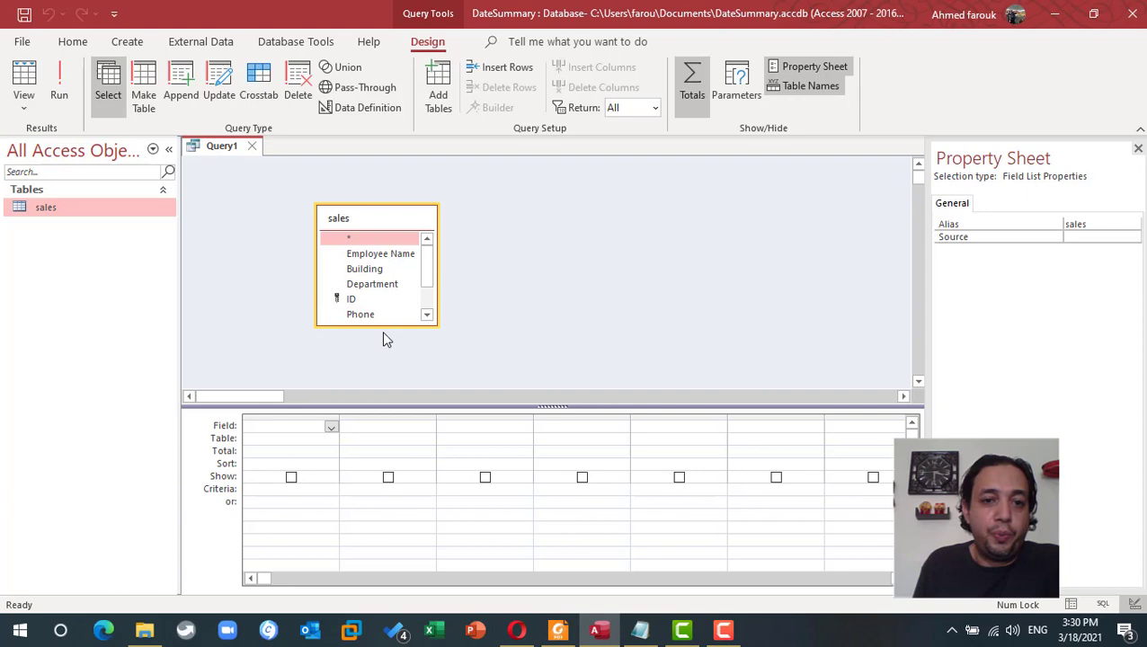
pyautogui.moveTo(383, 326); pyautogui.dragTo(392, 387)
# Add the amount and salesdate fields of the sales table to the query and run it
pyautogui.doubleClick(381, 359)
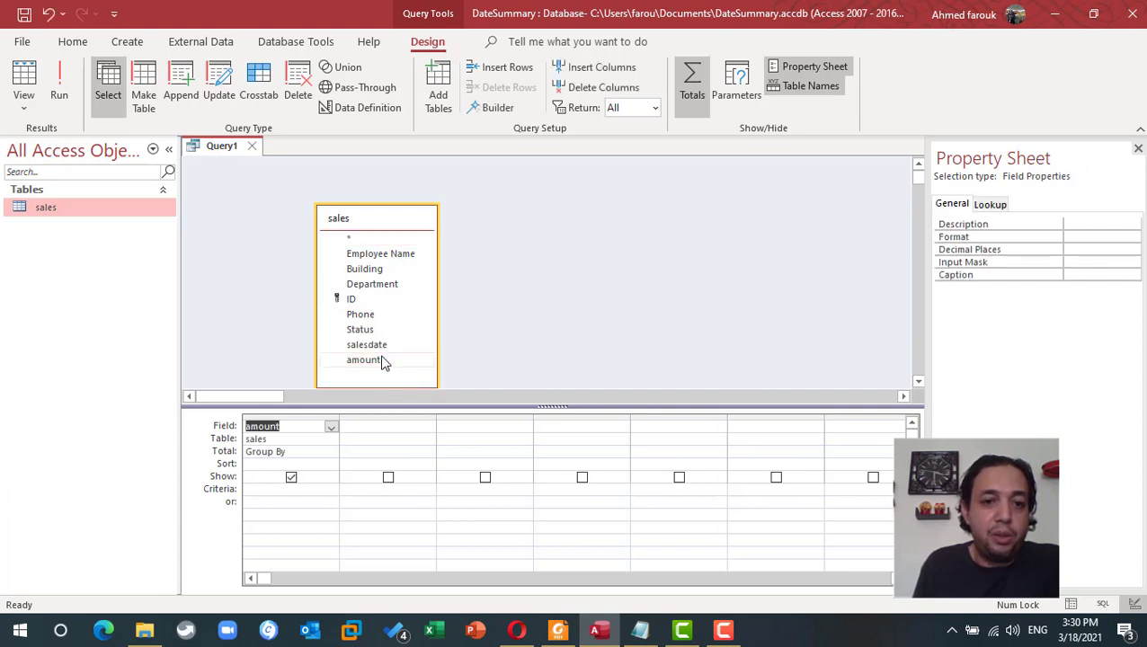
pyautogui.doubleClick(381, 347)
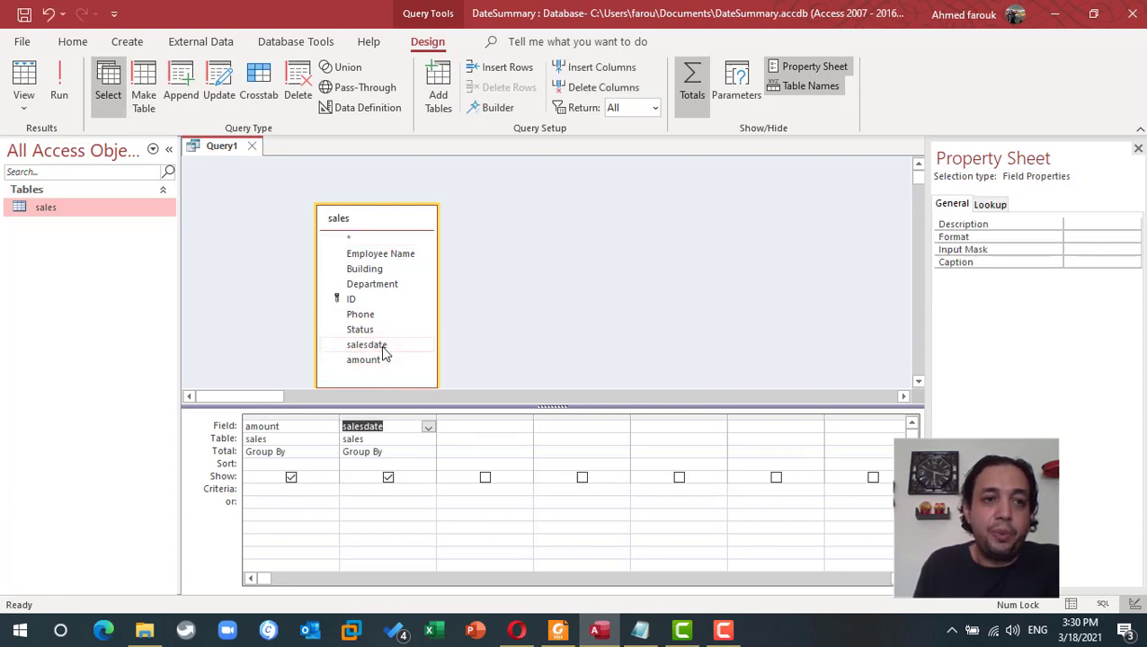
pyautogui.moveTo(377, 226); pyautogui.dragTo(366, 197)
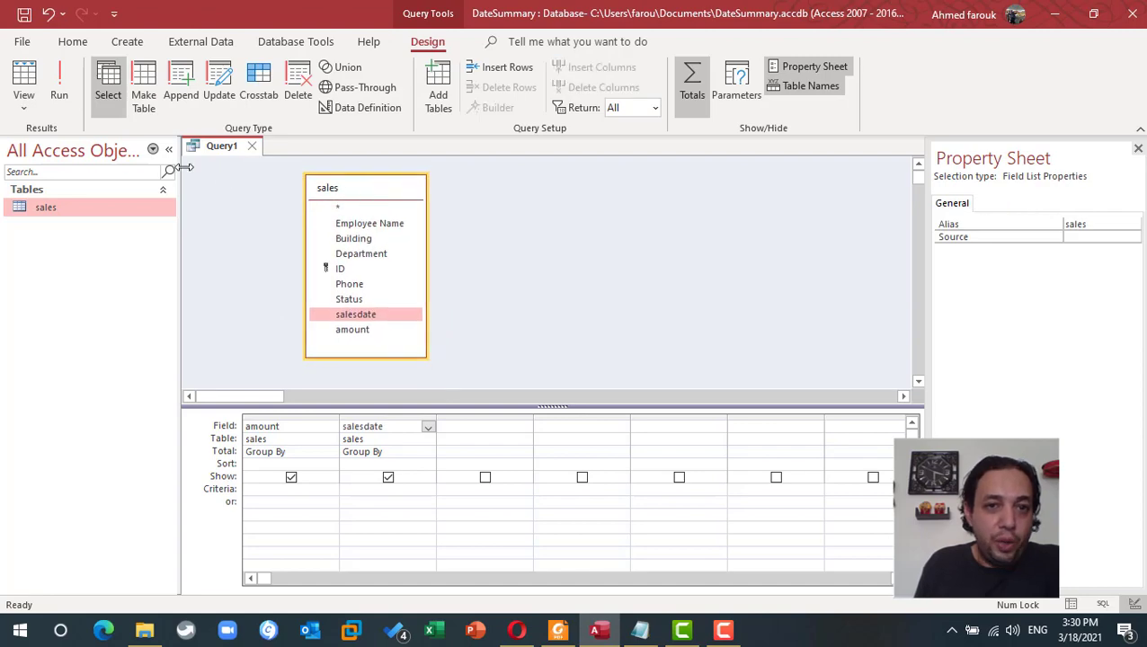
pyautogui.click(59, 87)
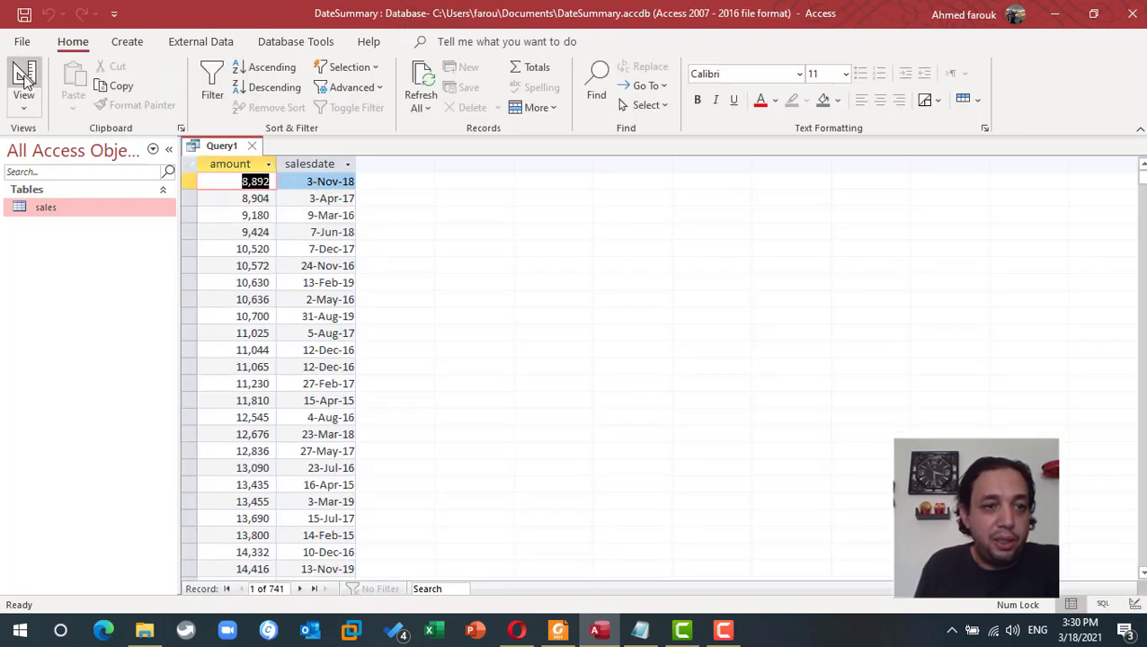
# Return to the query design and turn the salesdate field into the expression Format(salesdate,"mmm") with the Expression Builder
pyautogui.click(23, 86)
pyautogui.click(378, 426)
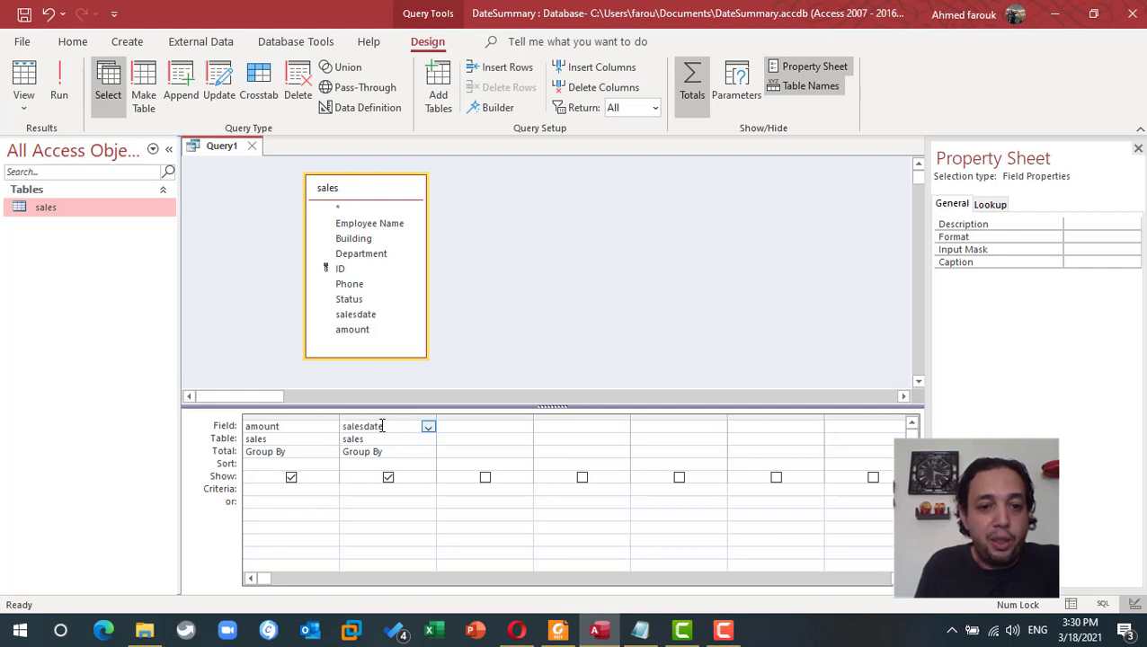
pyautogui.click(497, 108)
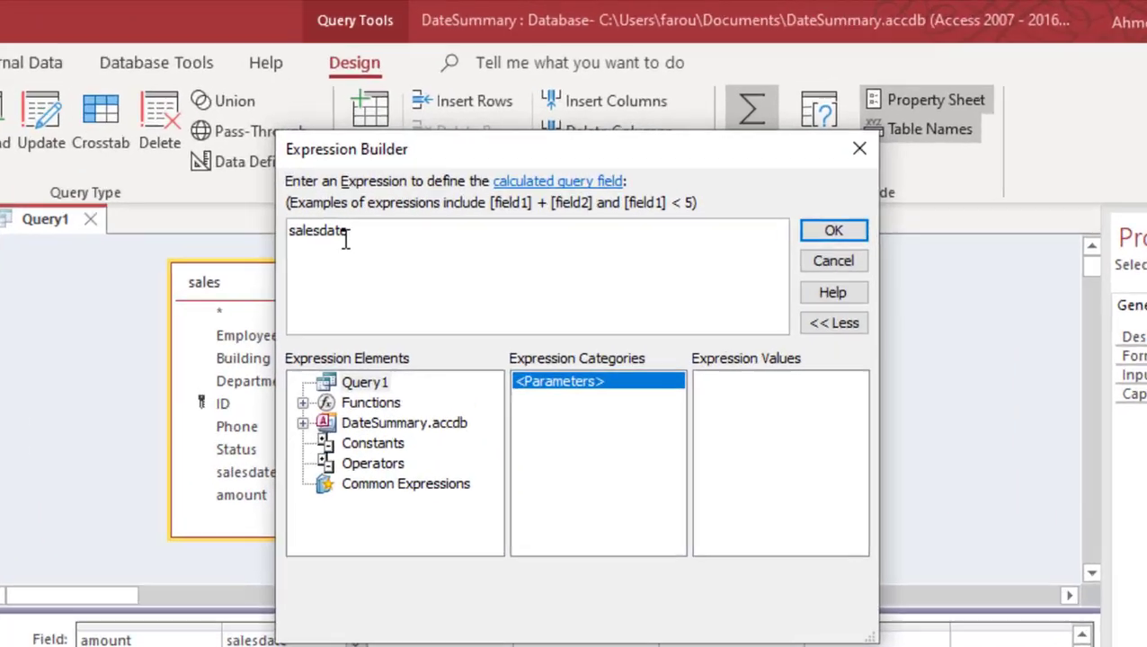
pyautogui.write('for')
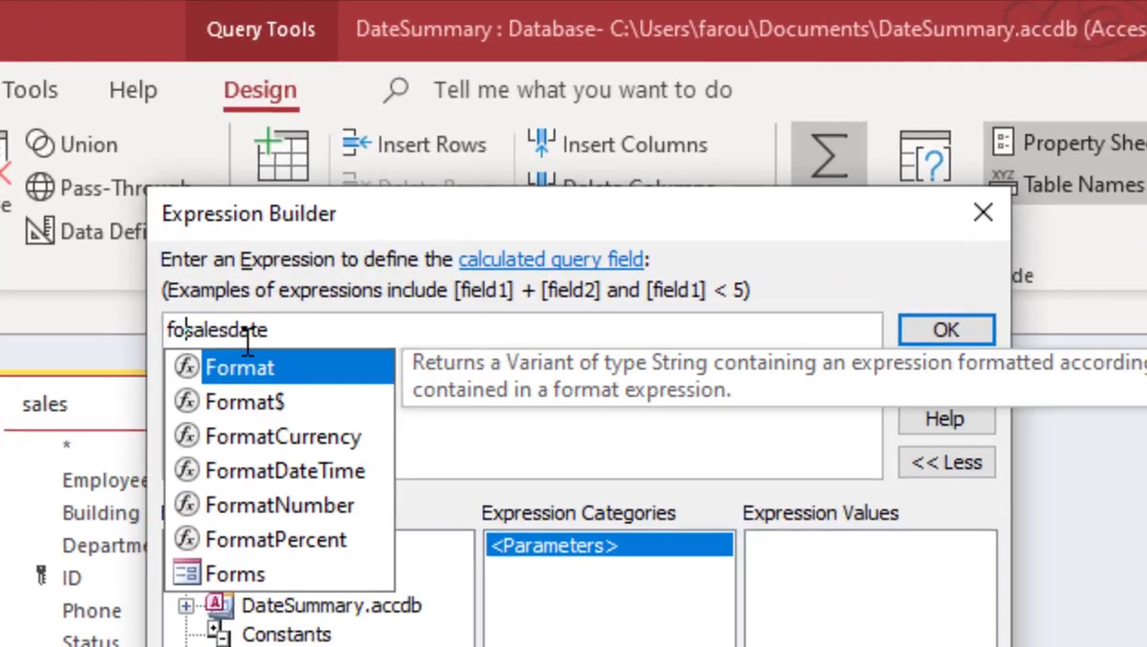
pyautogui.press('Tab')
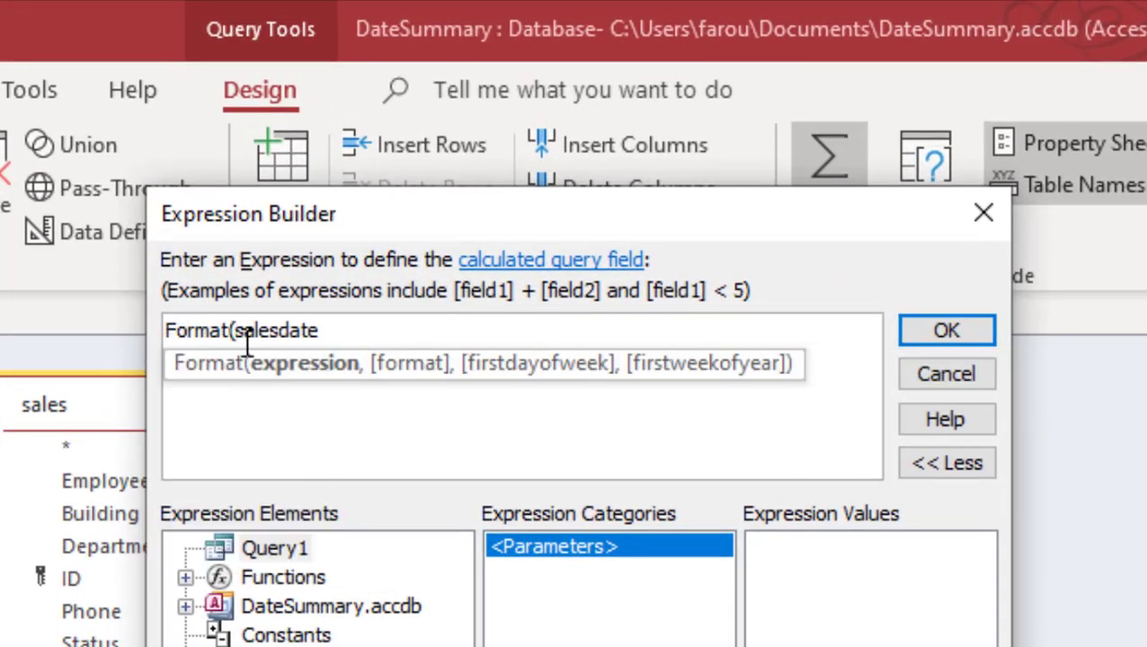
pyautogui.click(373, 330)
pyautogui.write(',')
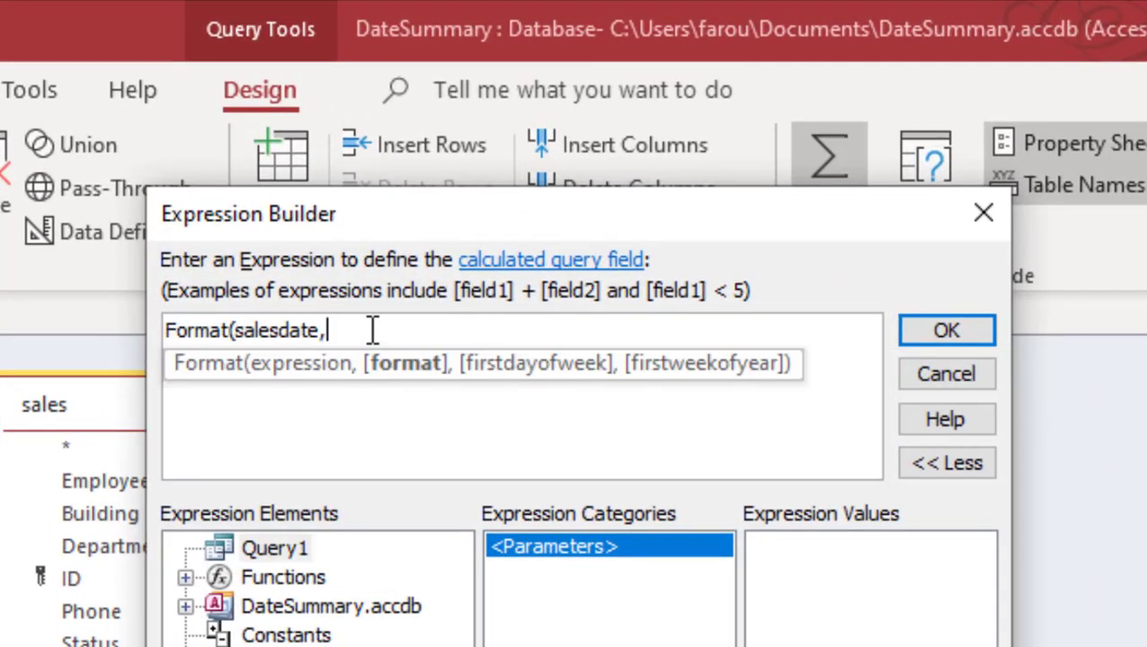
pyautogui.write('"mmm")')
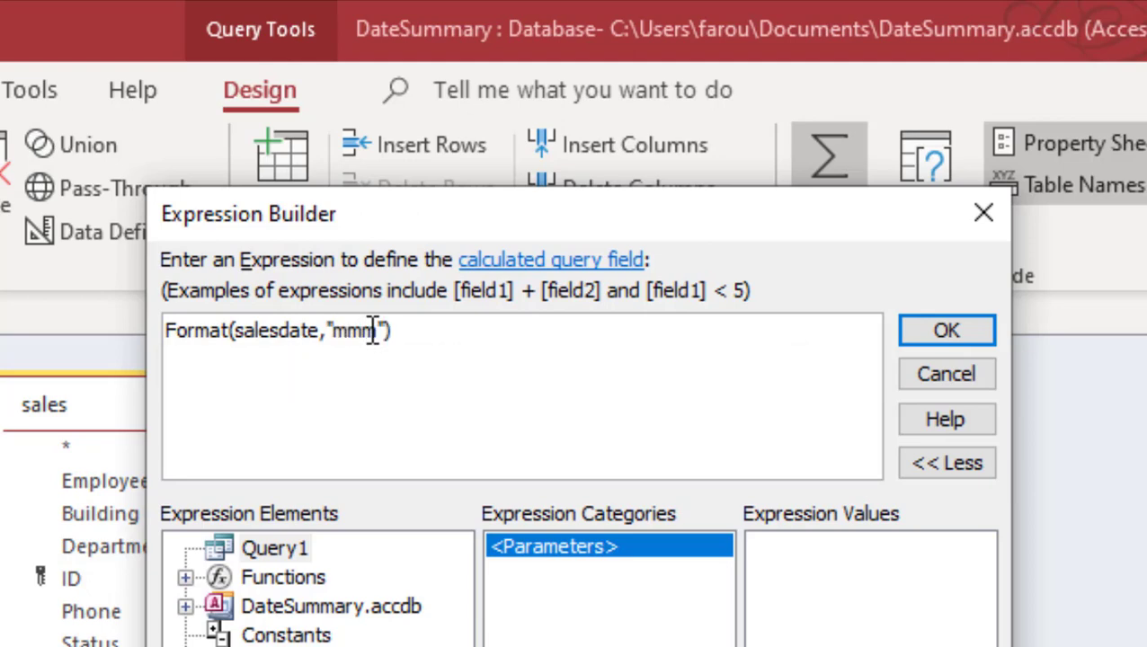
pyautogui.click(962, 319)
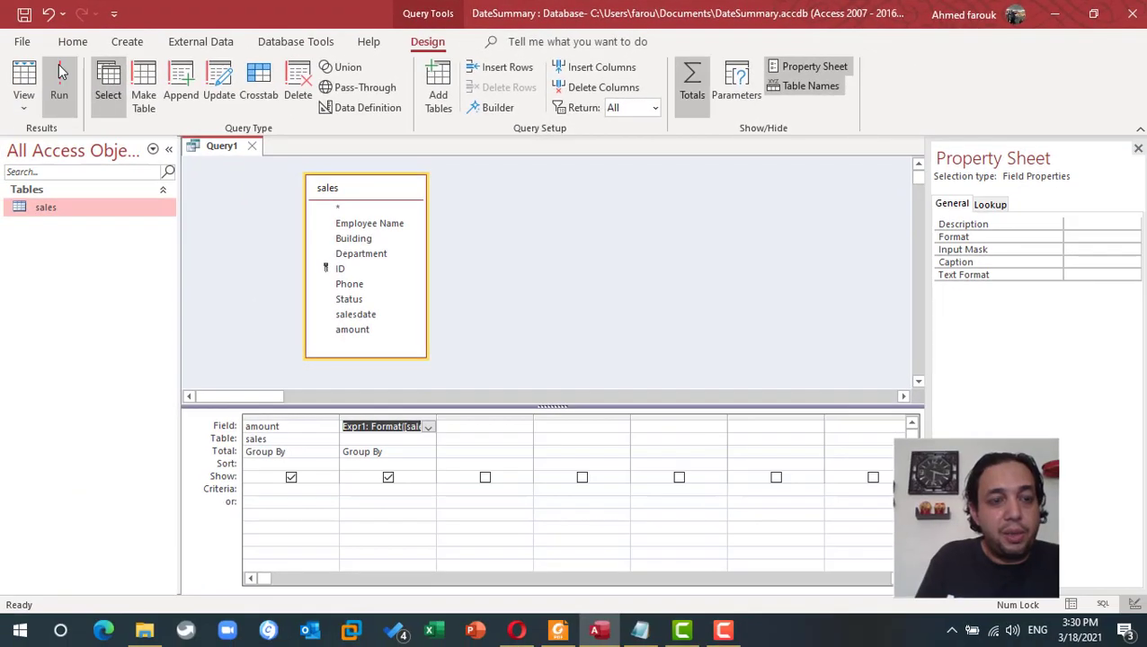
# Run the query and look through the amounts with their month names
pyautogui.click(59, 64)
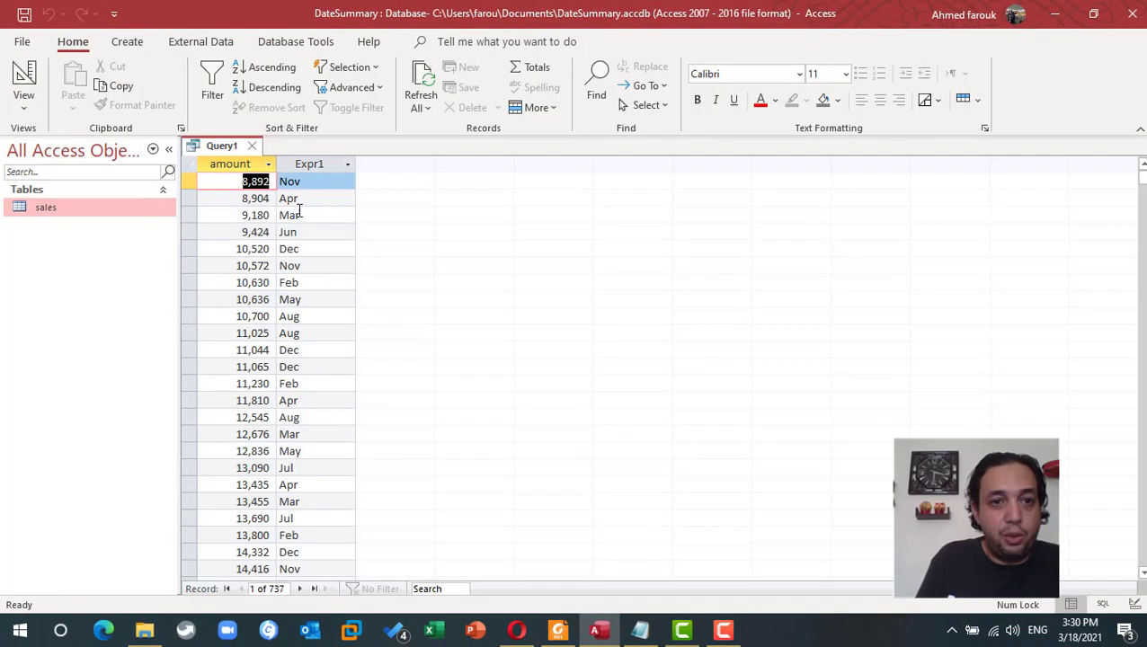
pyautogui.scroll(-20, 306, 215)
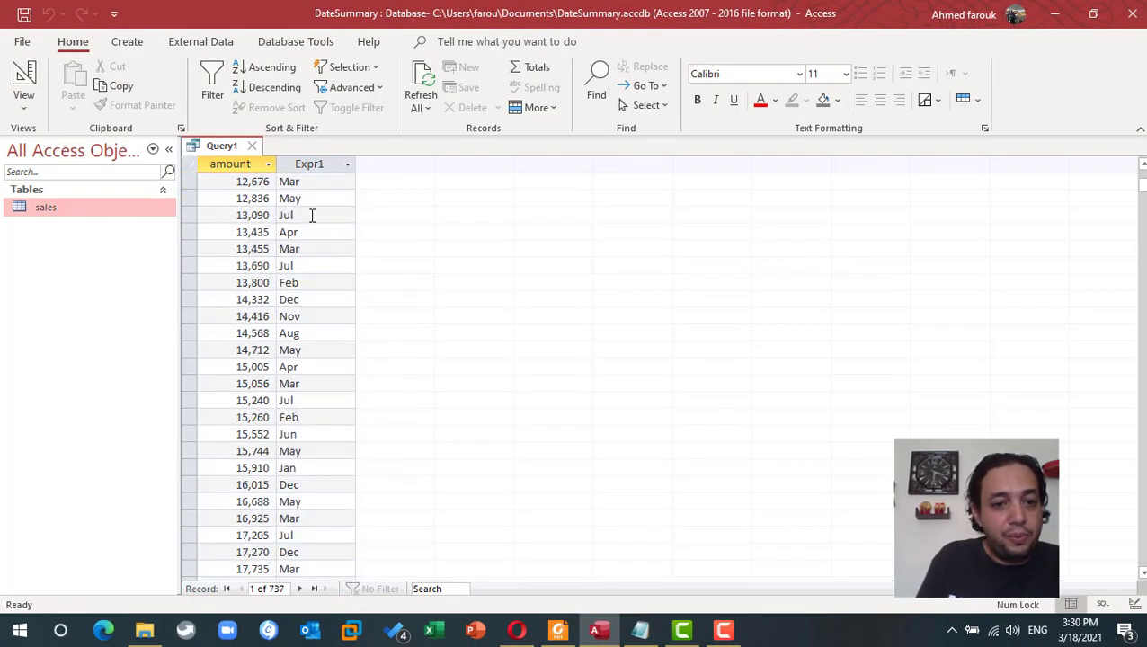
pyautogui.scroll(20, 328, 370)
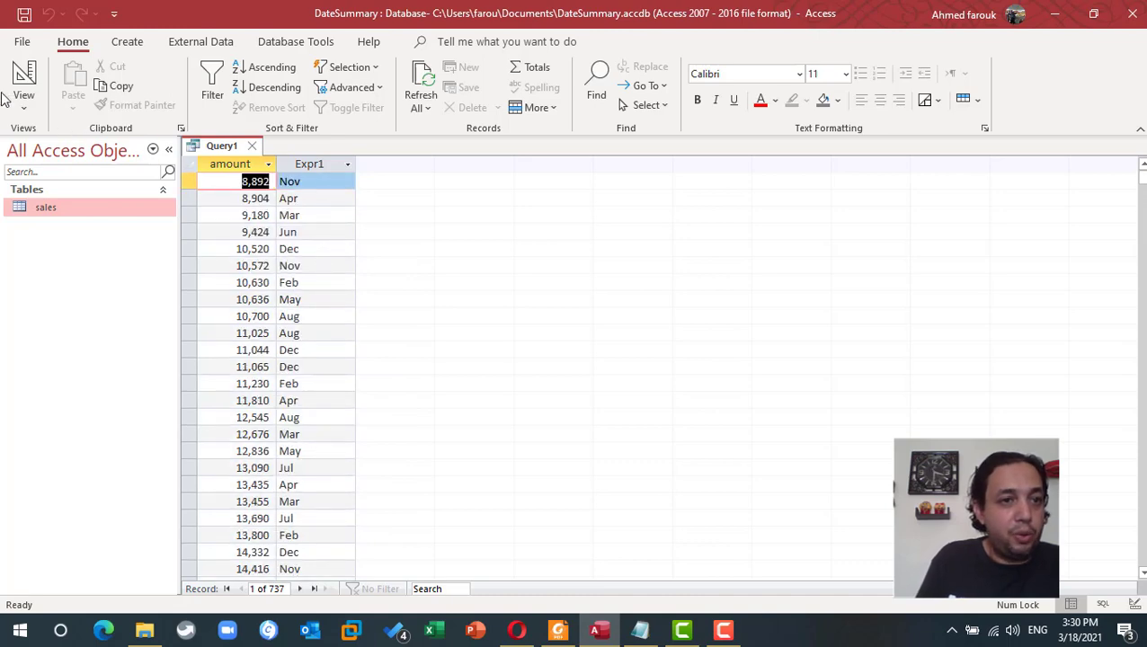
# Set the amount field's total to Sum in the query design and run the query to get sales by month
pyautogui.click(40, 78)
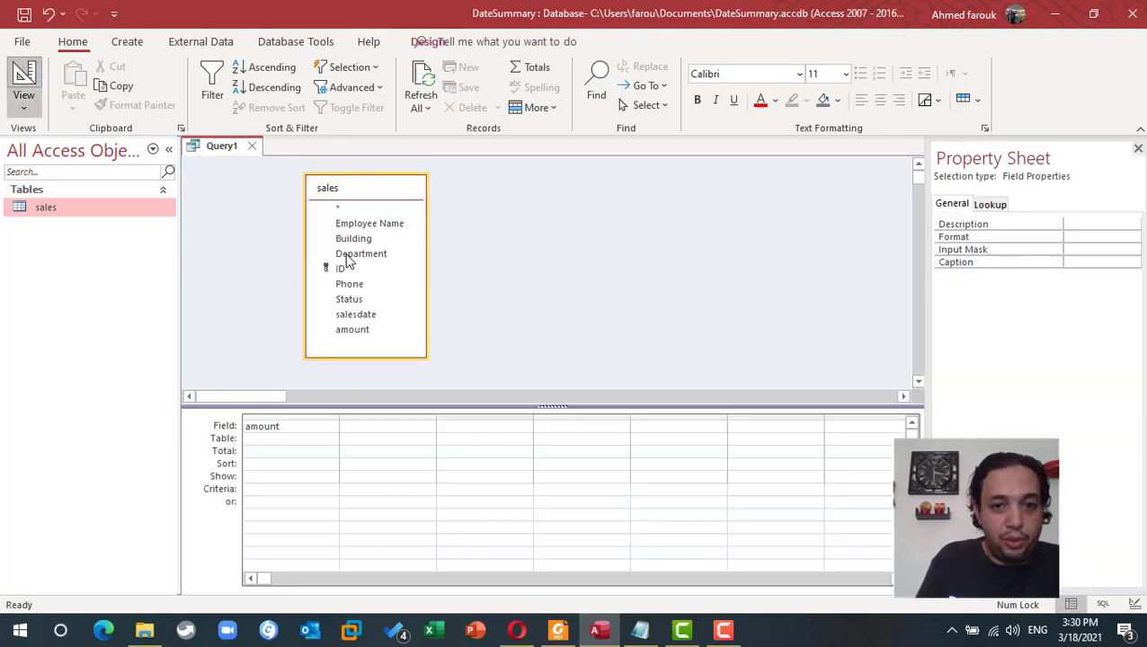
pyautogui.click(320, 452)
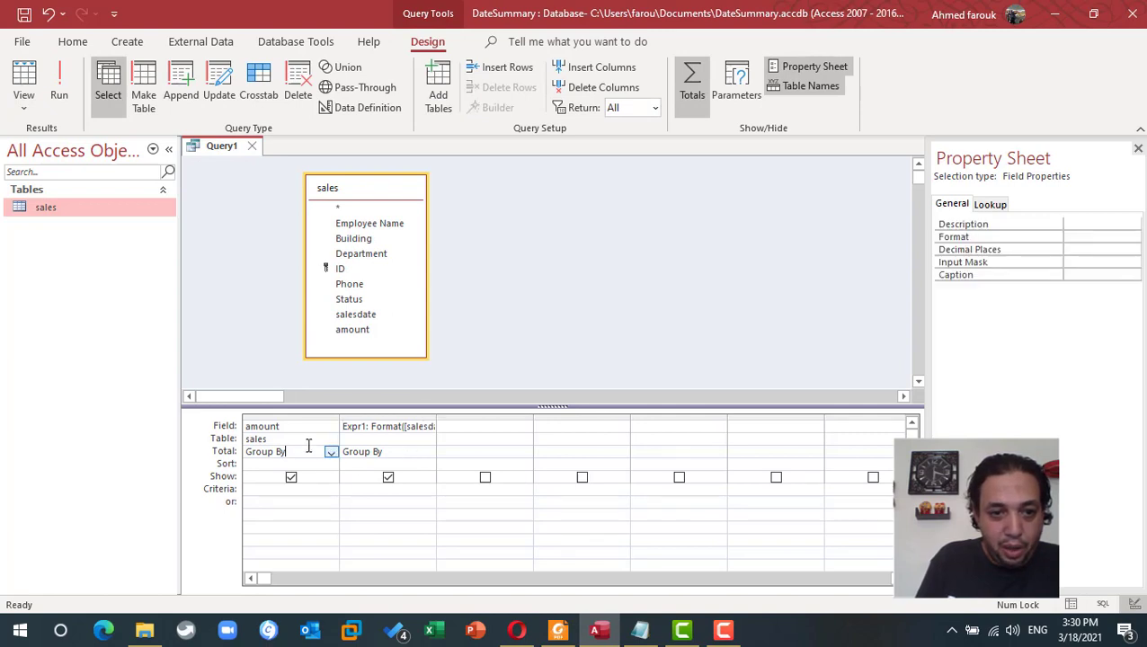
pyautogui.click(331, 452)
pyautogui.click(327, 476)
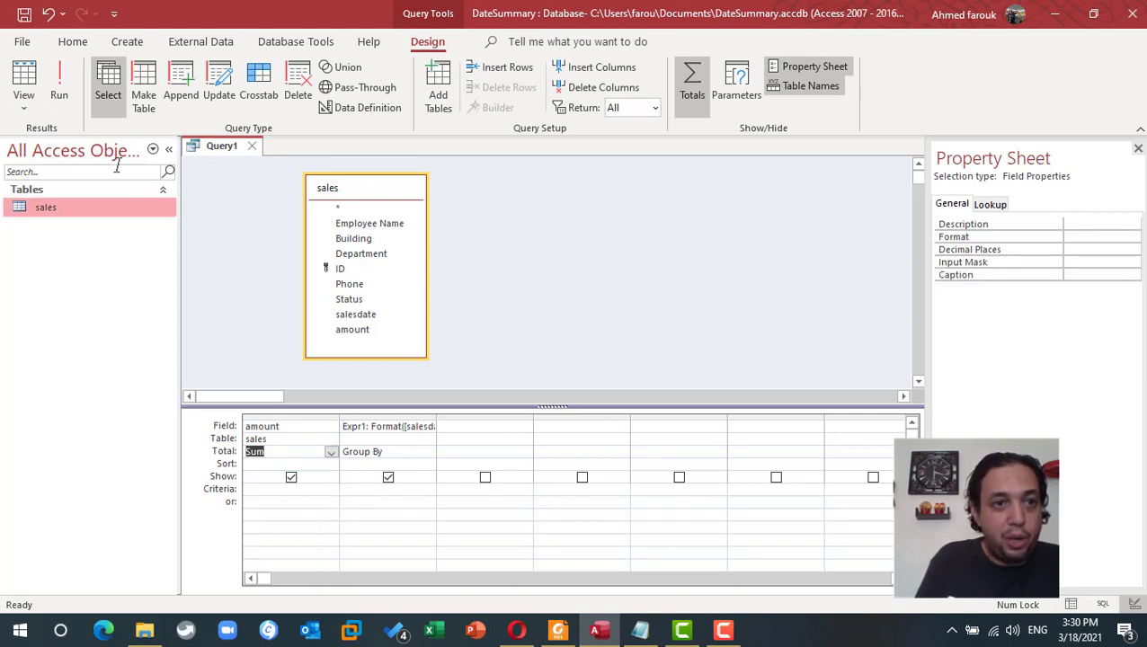
pyautogui.click(59, 90)
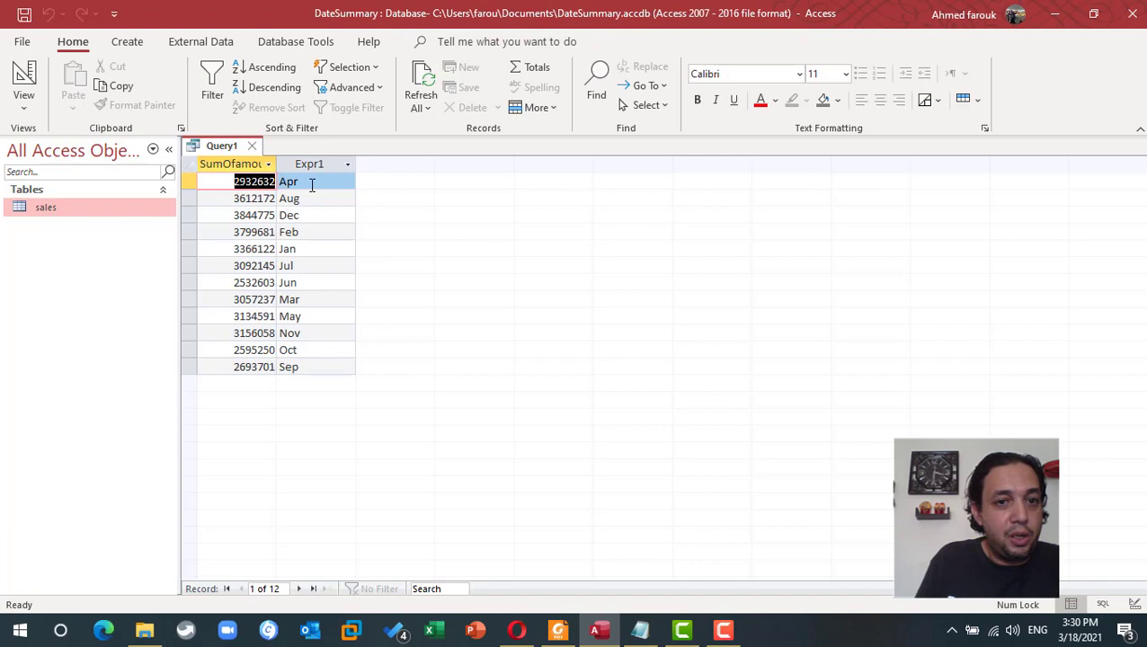
pyautogui.click(311, 182)
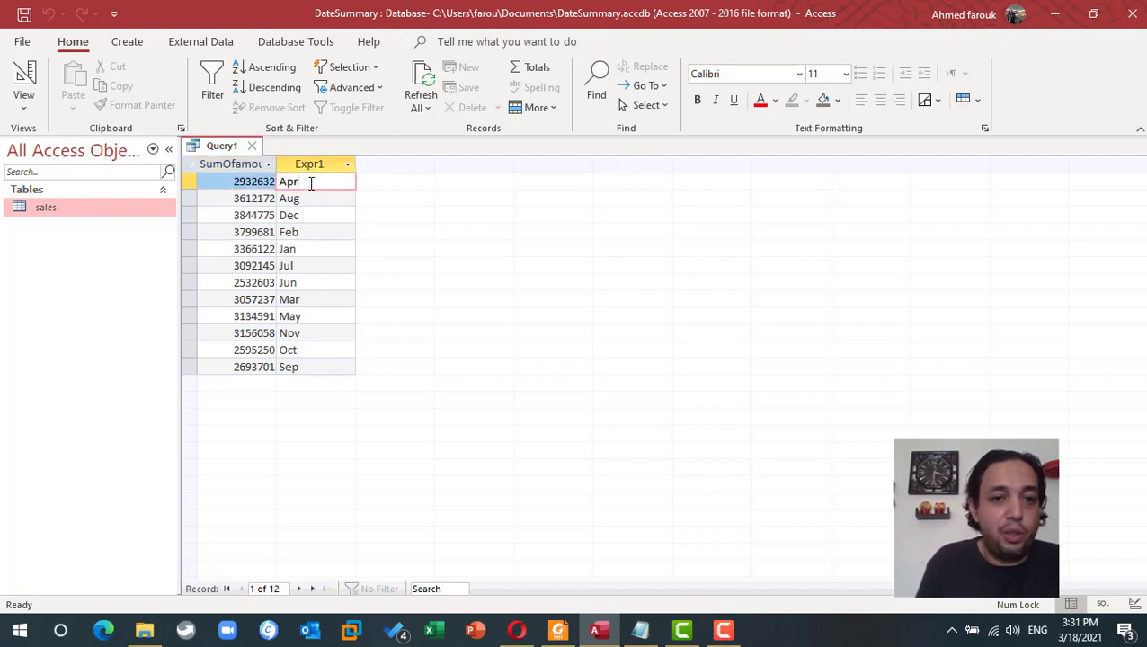
# Change the month expression to Format([salesdate],"mmm"",""yyyy") in the Expression Builder and run the query
pyautogui.click(23, 79)
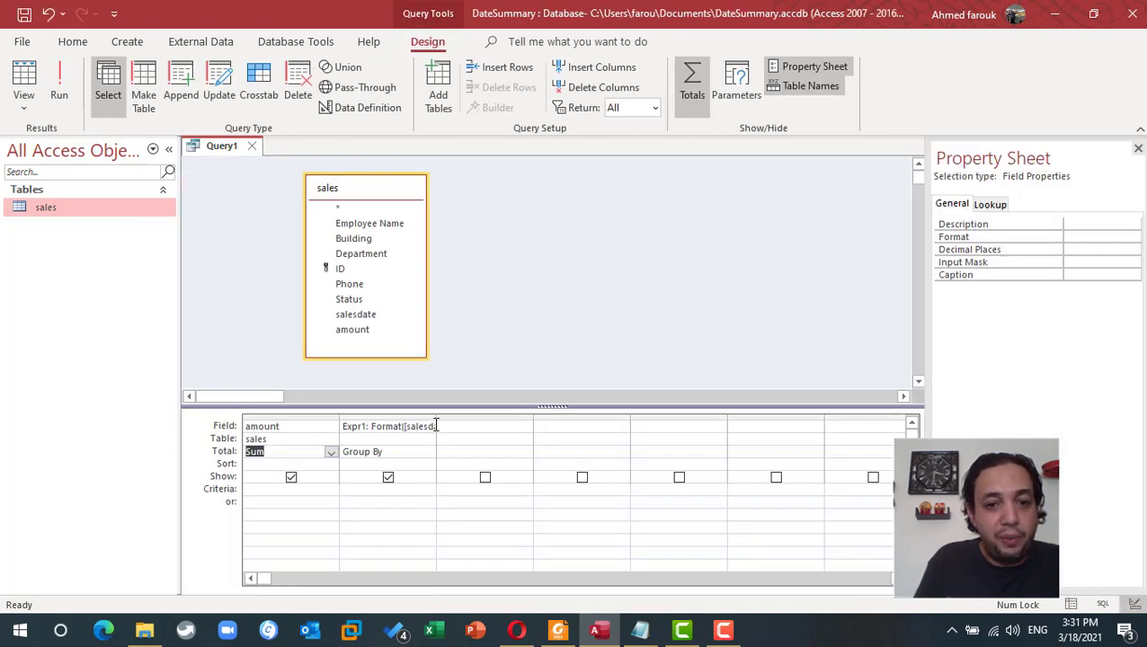
pyautogui.click(432, 426)
pyautogui.click(484, 112)
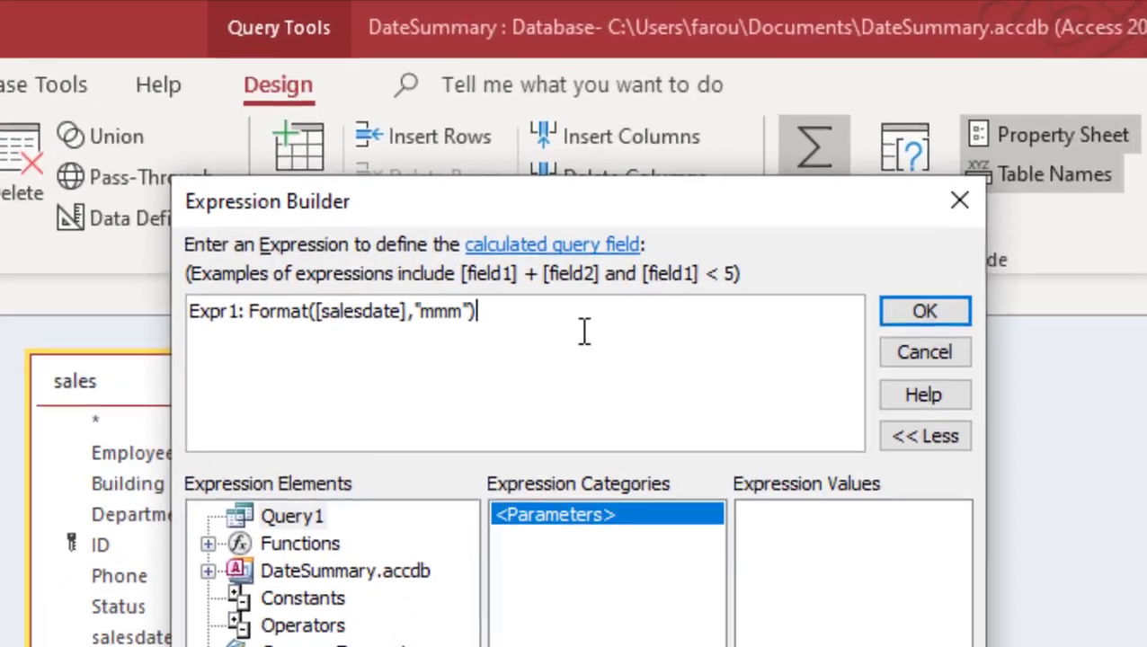
pyautogui.press('BackSpace')
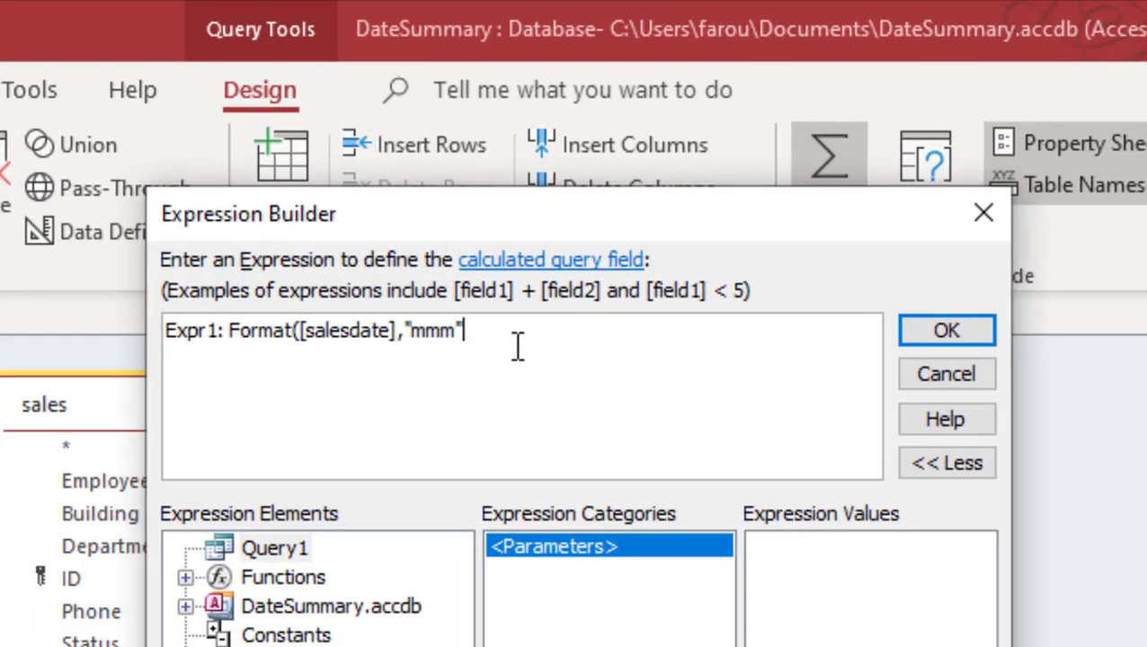
pyautogui.write('",')
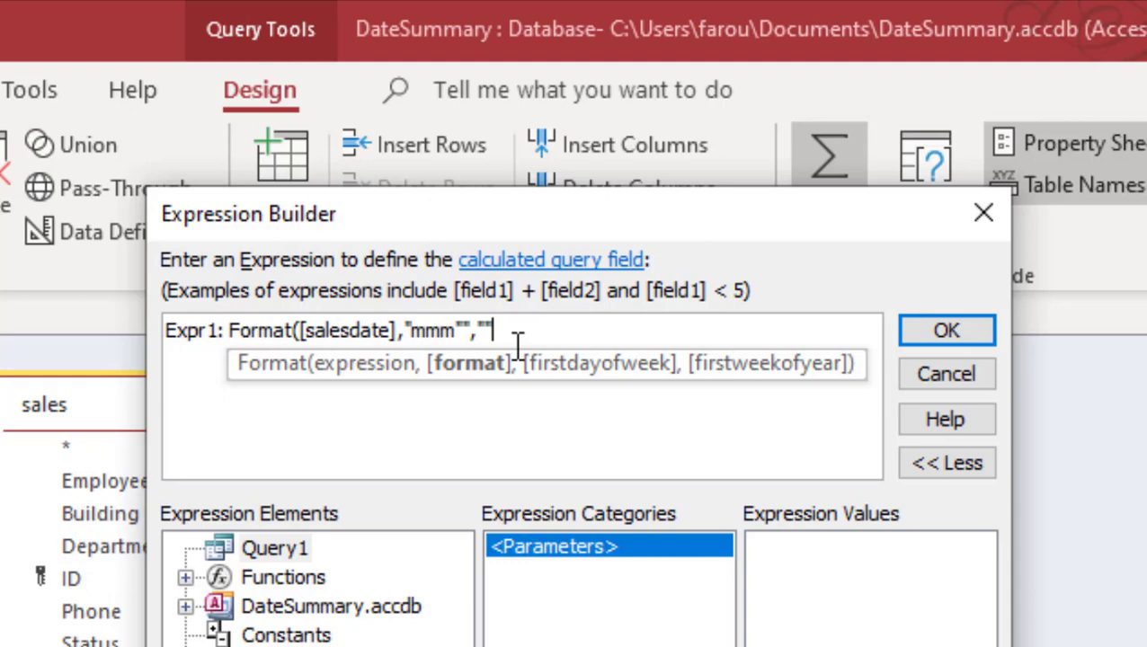
pyautogui.write('""yyyy")')
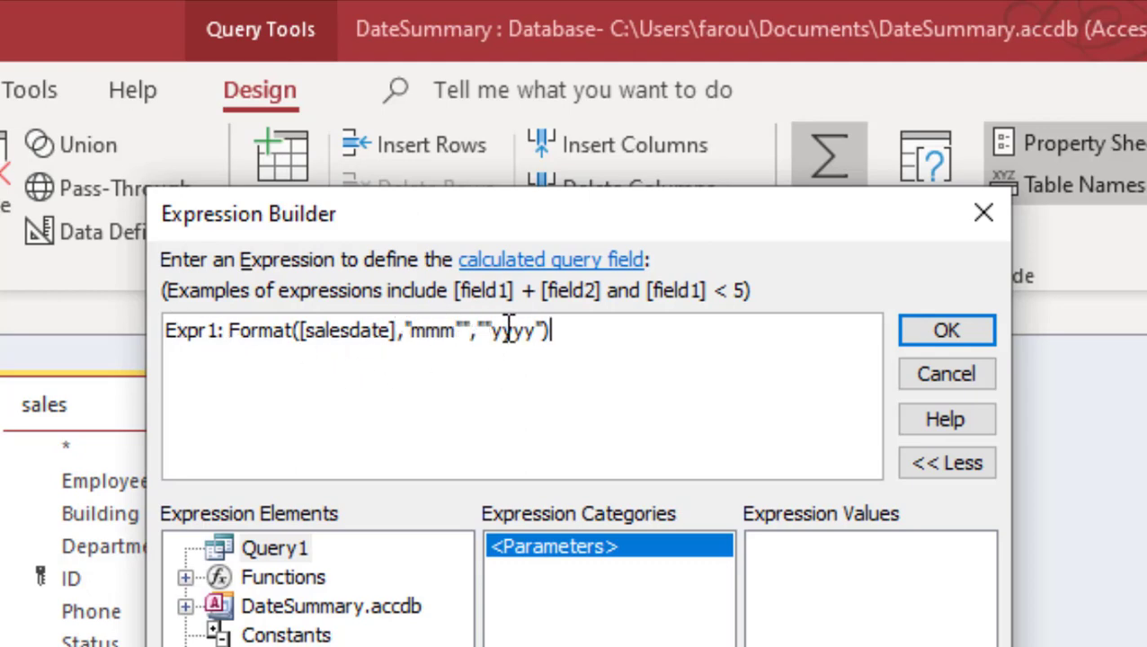
pyautogui.press('BackSpace')
pyautogui.write(',')
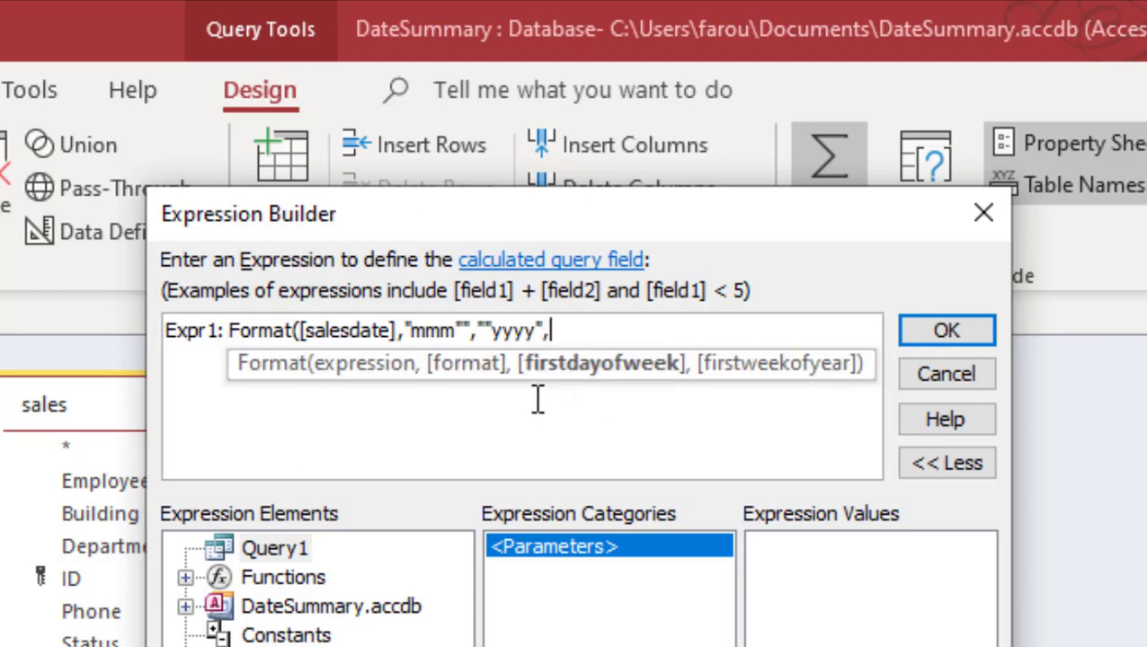
pyautogui.press('BackSpace')
pyautogui.write(')')
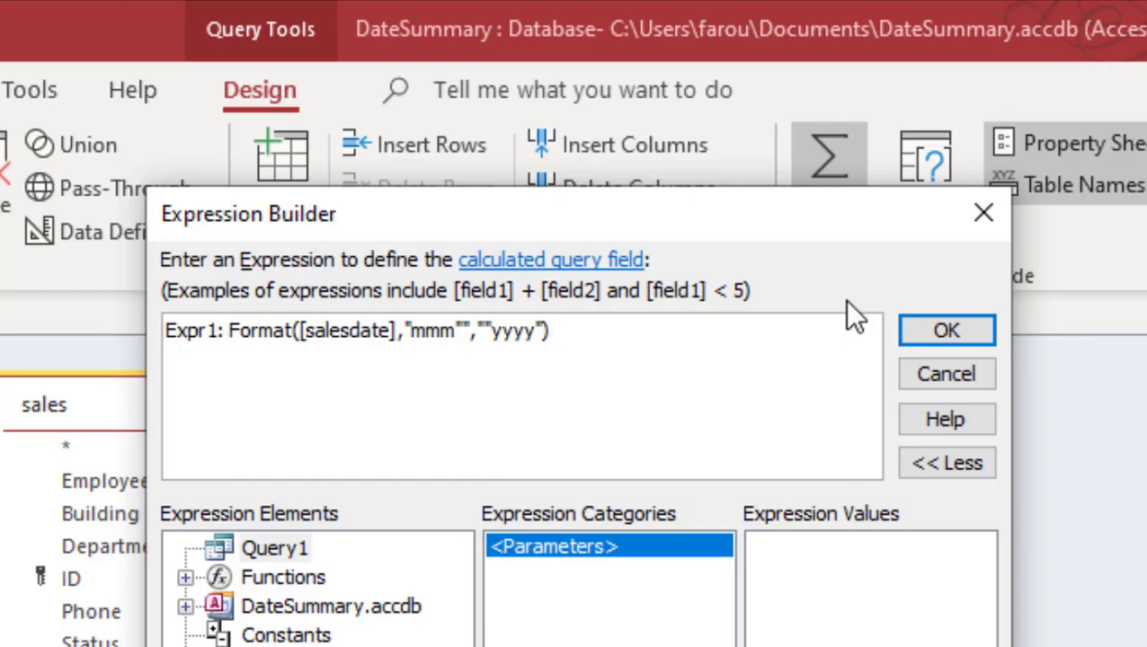
pyautogui.click(945, 331)
pyautogui.click(57, 81)
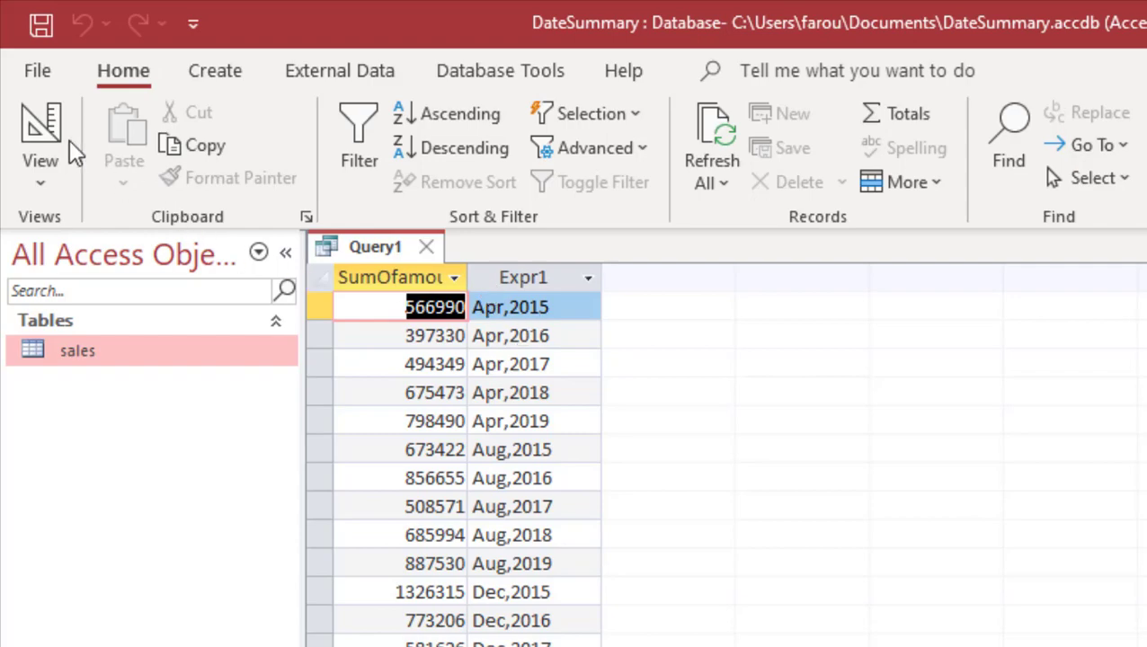
# Return to the query design and rename the calculated date field from its default alias as month
pyautogui.click(54, 123)
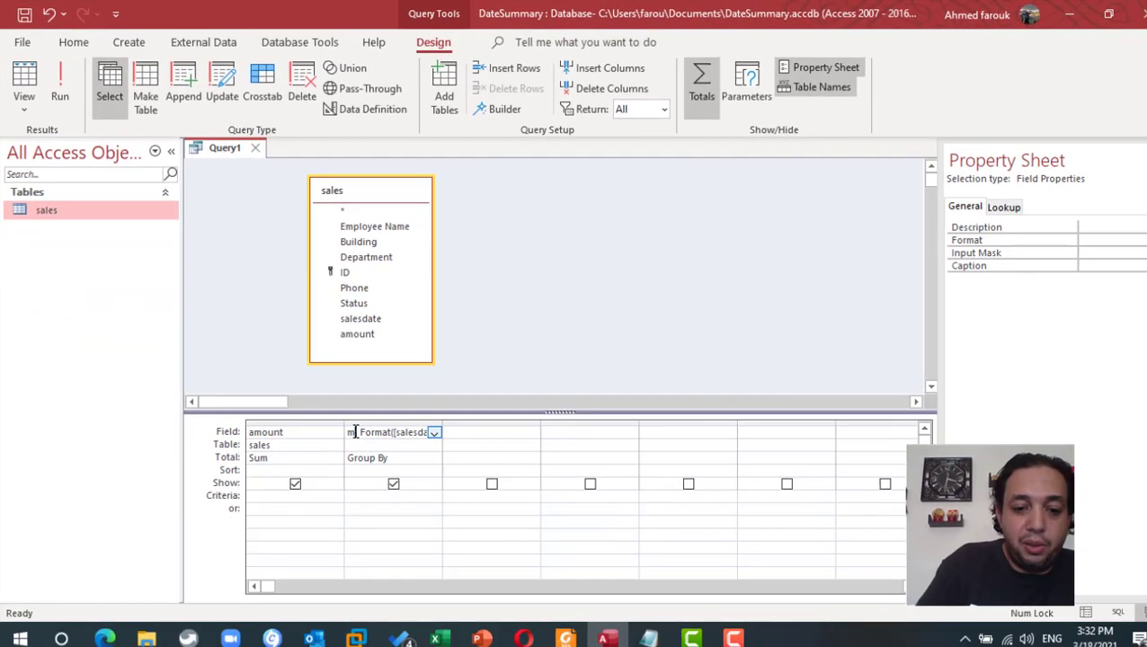
pyautogui.write('month: Format([sa')
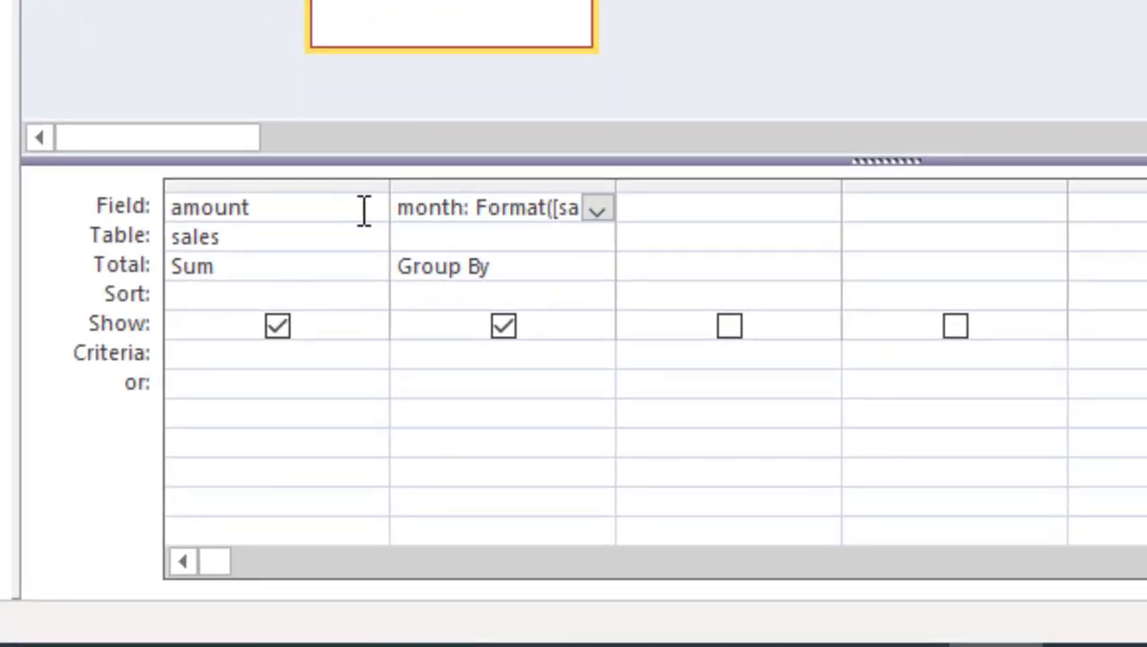
pyautogui.press('F2')
# Open the month field's full expression in the Expression Builder
pyautogui.click(661, 185)
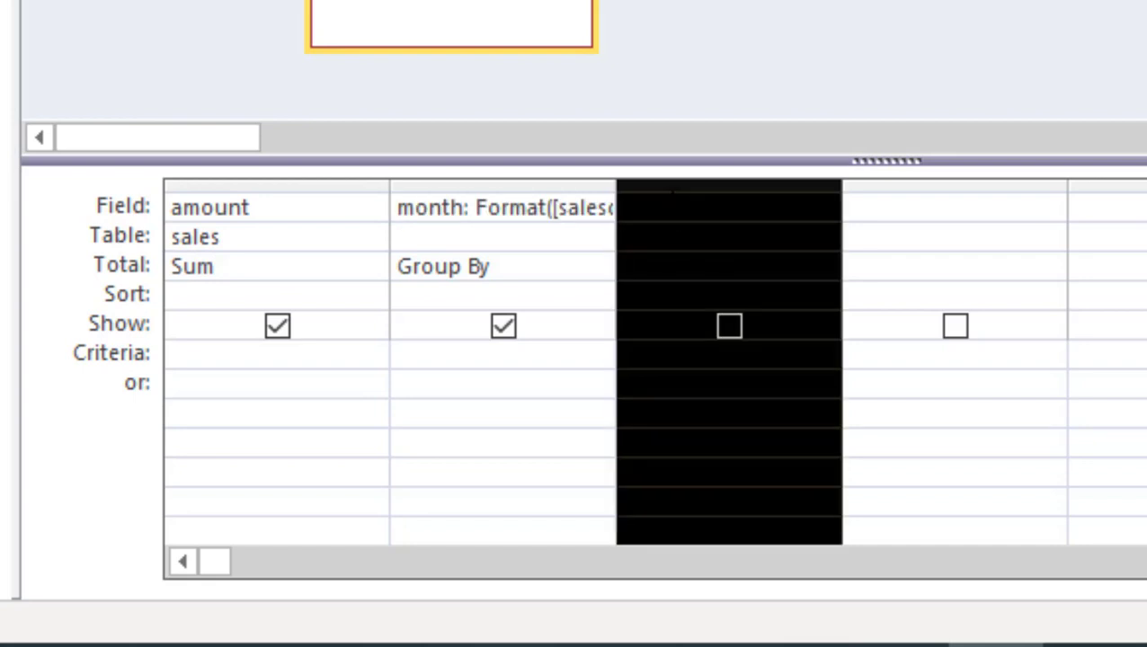
pyautogui.click(672, 207)
pyautogui.write(',"mmm\\,yyyy")')
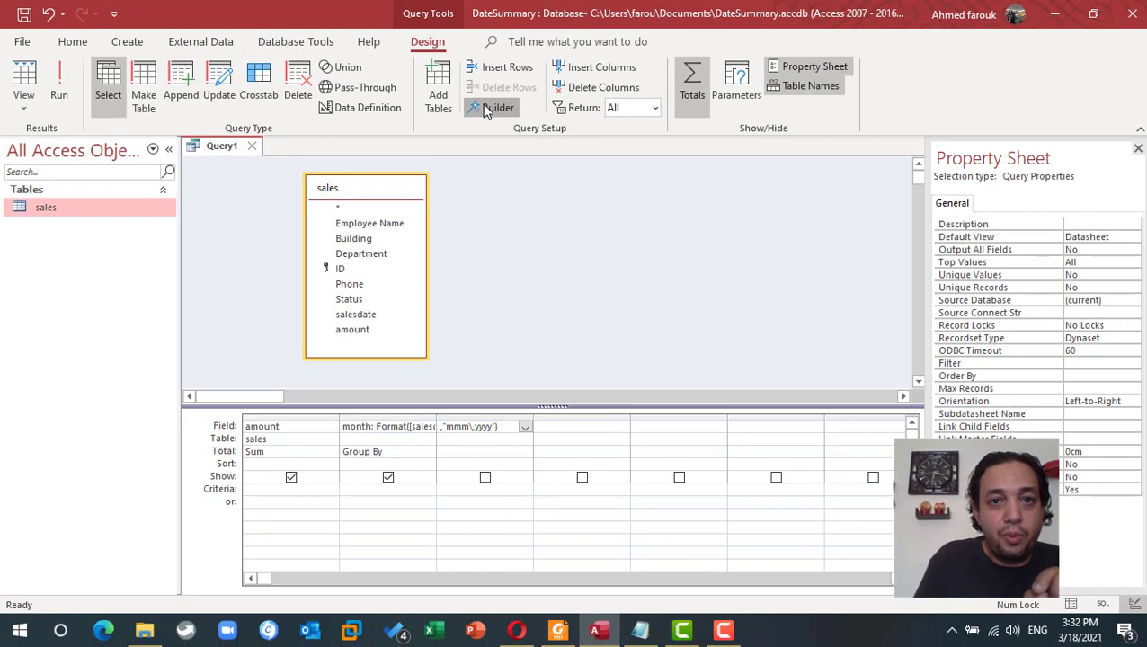
pyautogui.click(525, 16)
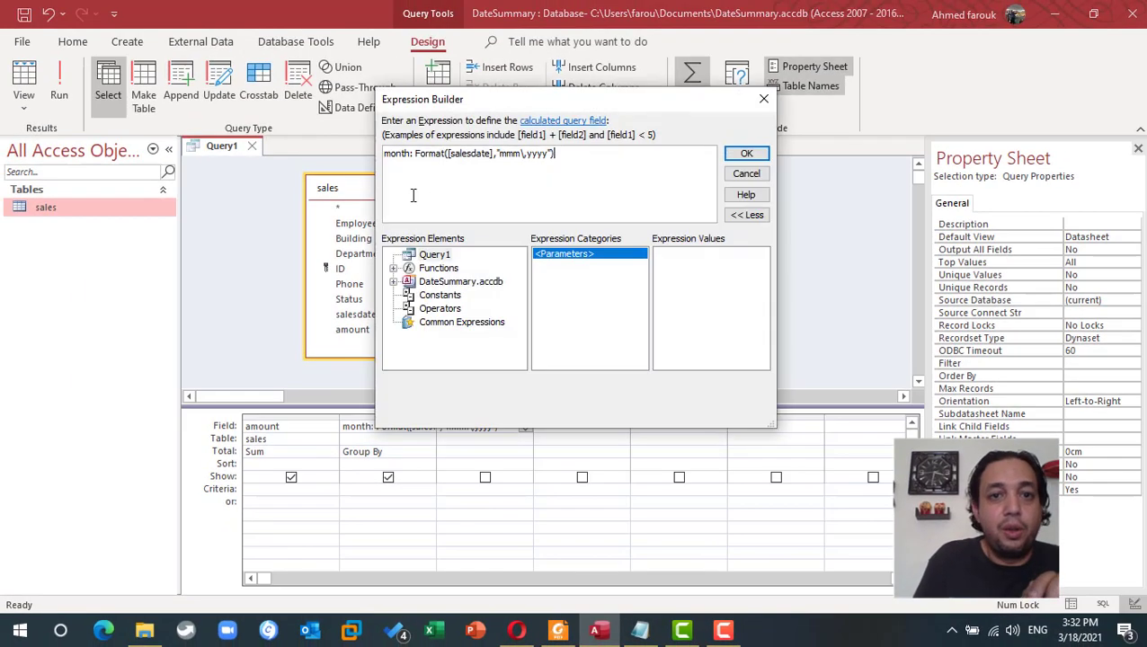
# Add a calculated field years: Format([salesdate],"yyyy") by editing the pasted month expression, and run the query
pyautogui.doubleClick(398, 157)
pyautogui.write('year')
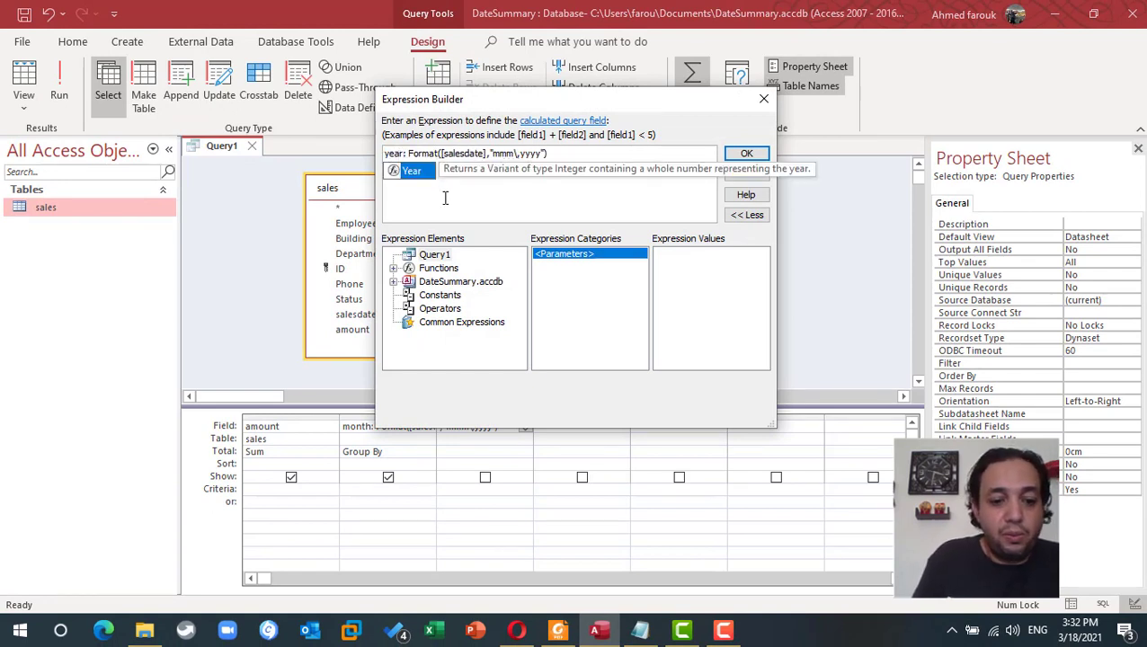
pyautogui.write('s')
pyautogui.moveTo(493, 154); pyautogui.dragTo(548, 154)
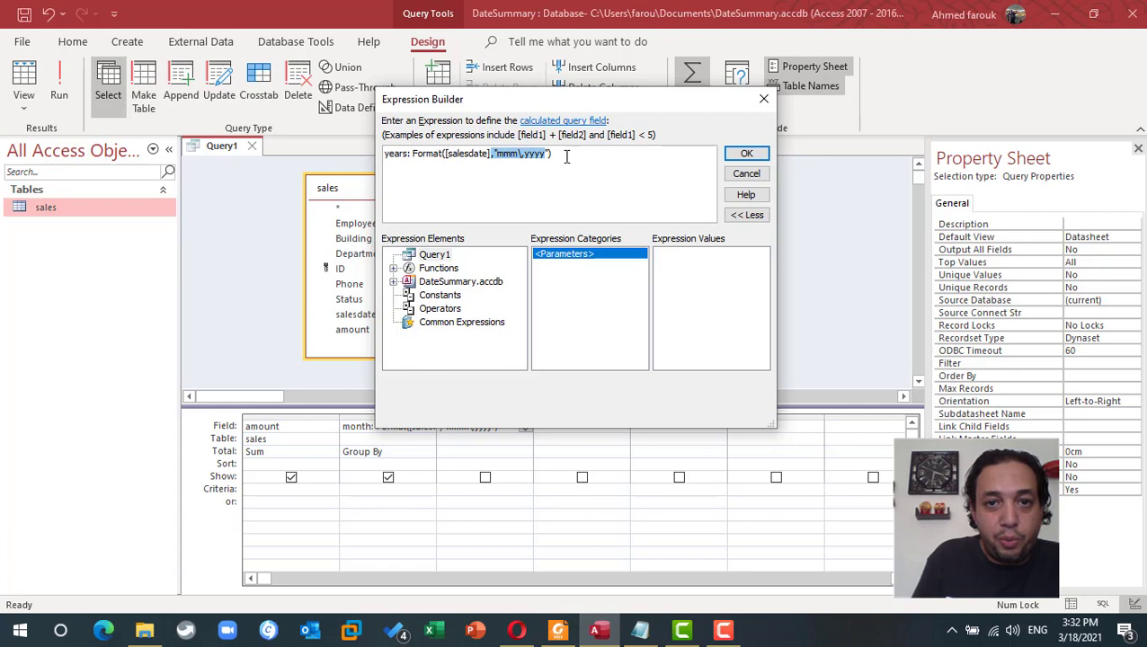
pyautogui.write(',"yyyy')
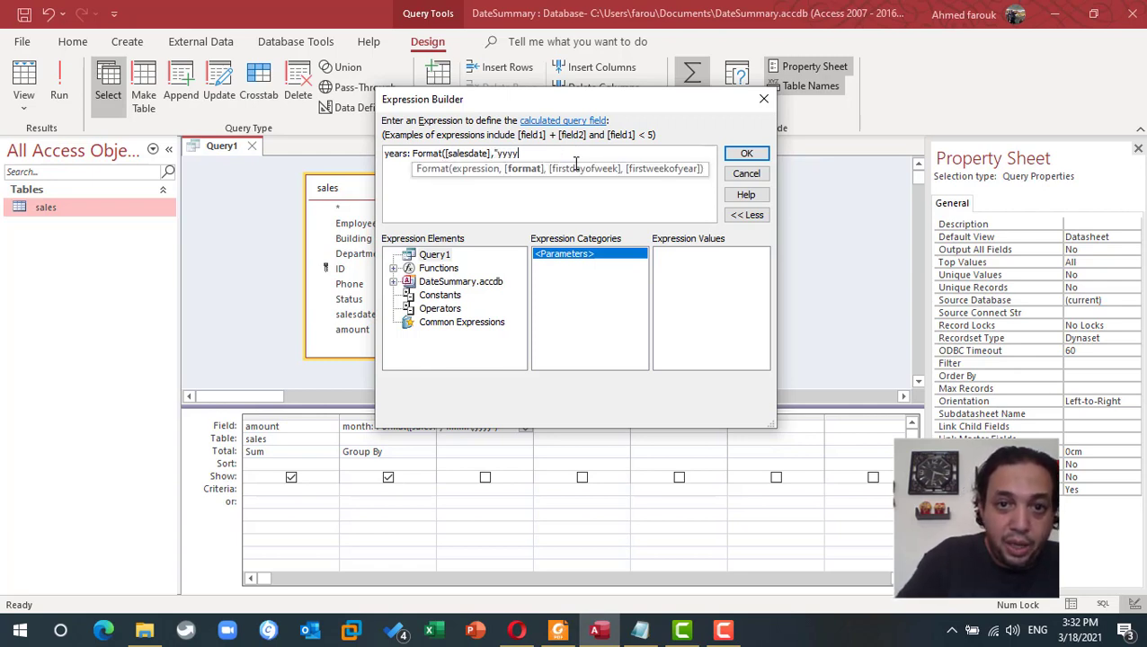
pyautogui.write('")')
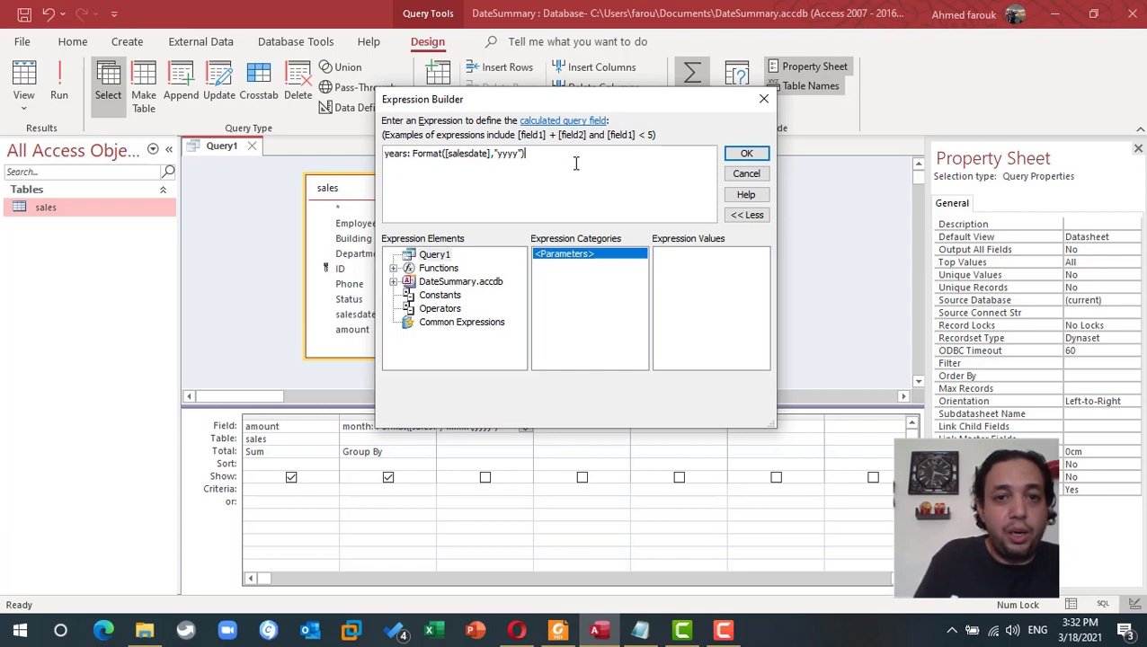
pyautogui.click(745, 155)
pyautogui.click(59, 85)
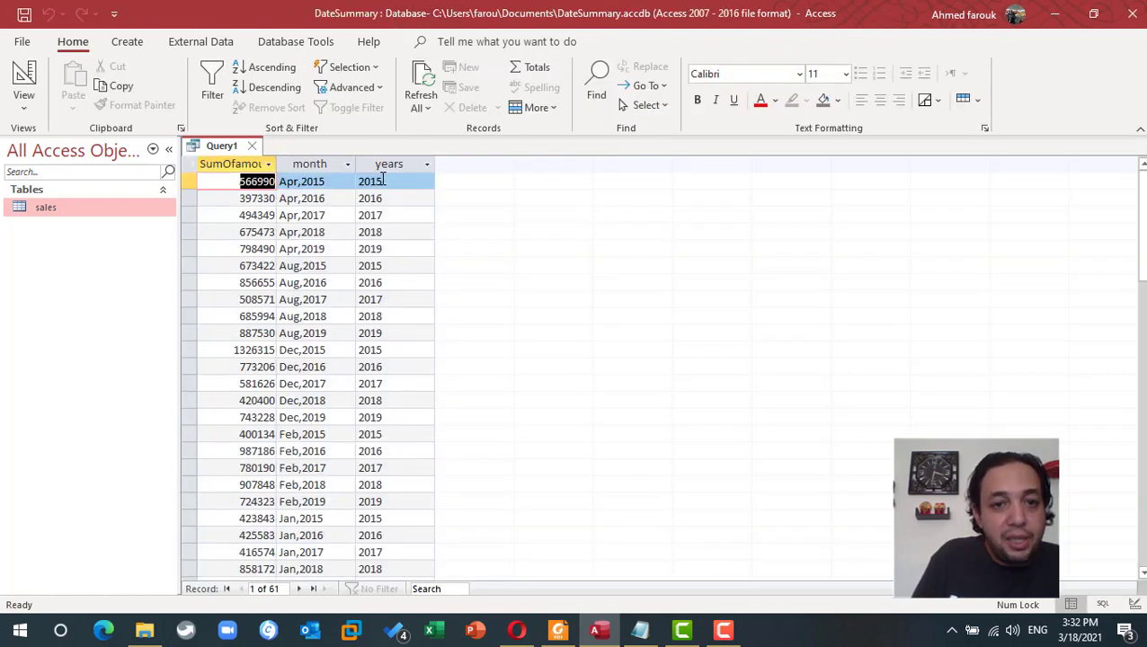
# Set the years field to sort Ascending in the query design and run the query to review the month order
pyautogui.click(24, 81)
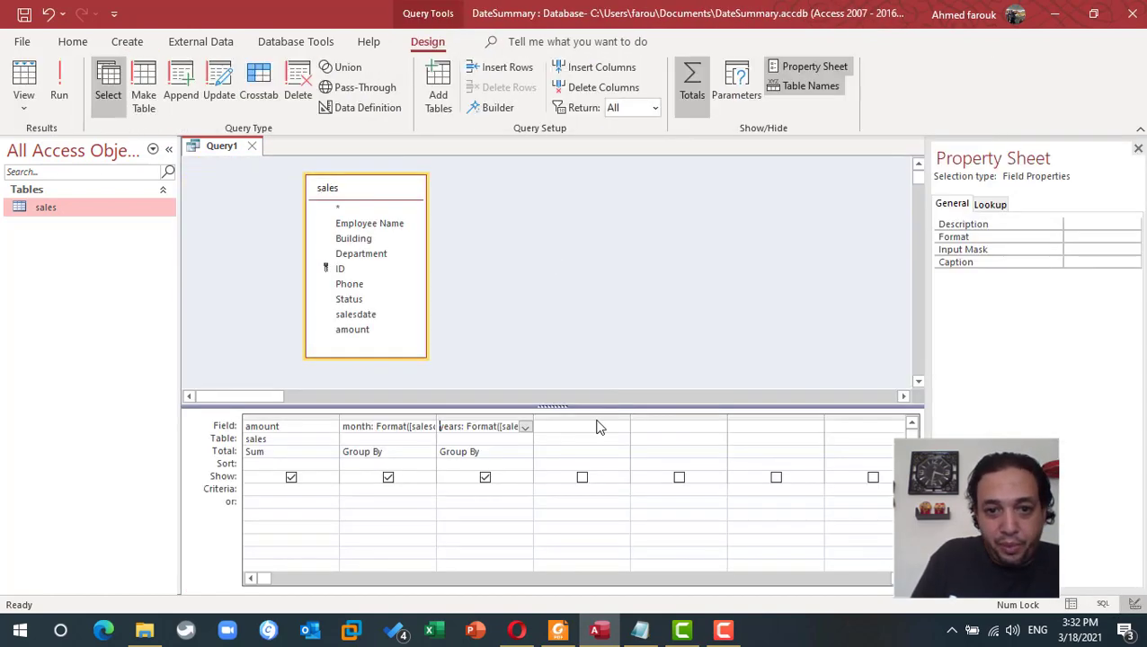
pyautogui.click(485, 478)
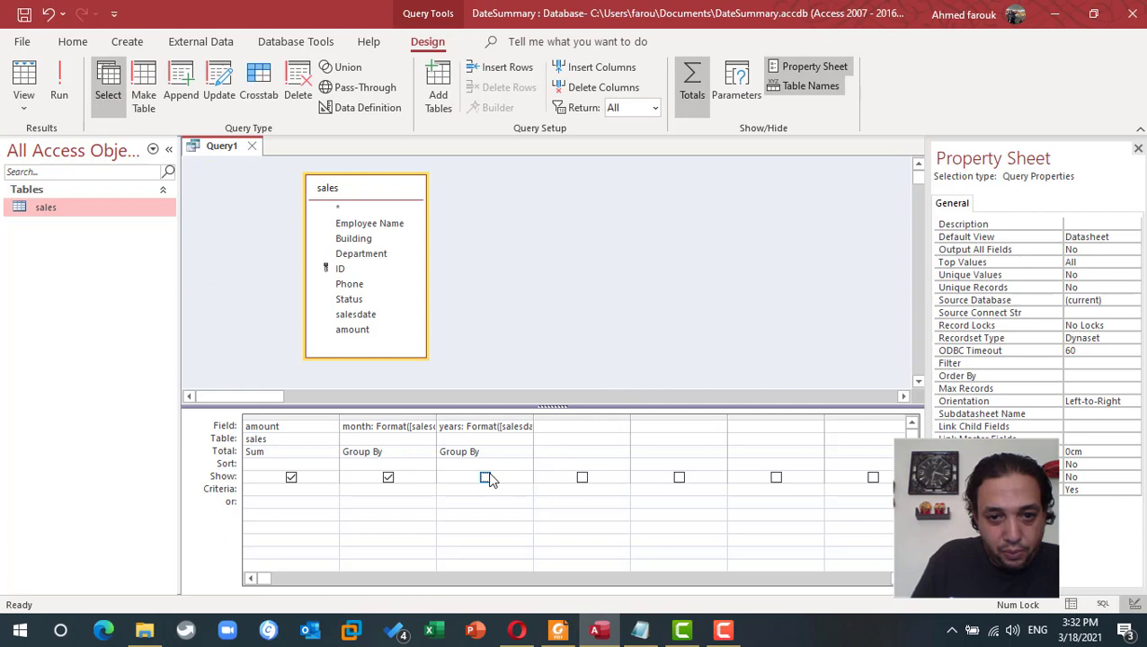
pyautogui.click(490, 463)
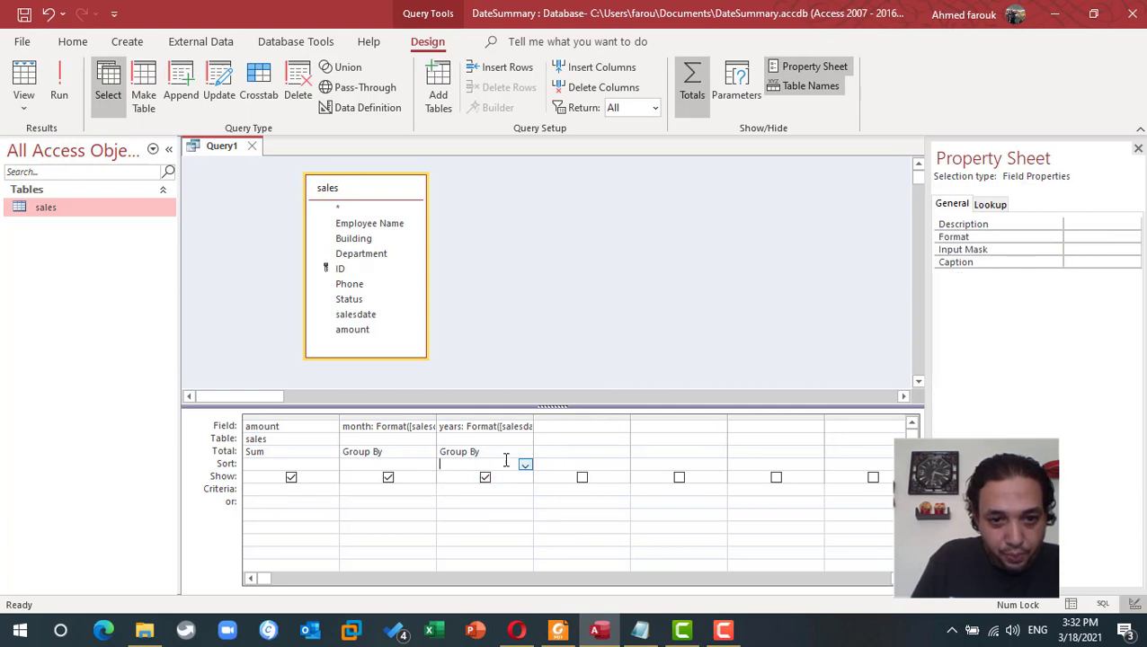
pyautogui.click(525, 466)
pyautogui.click(460, 475)
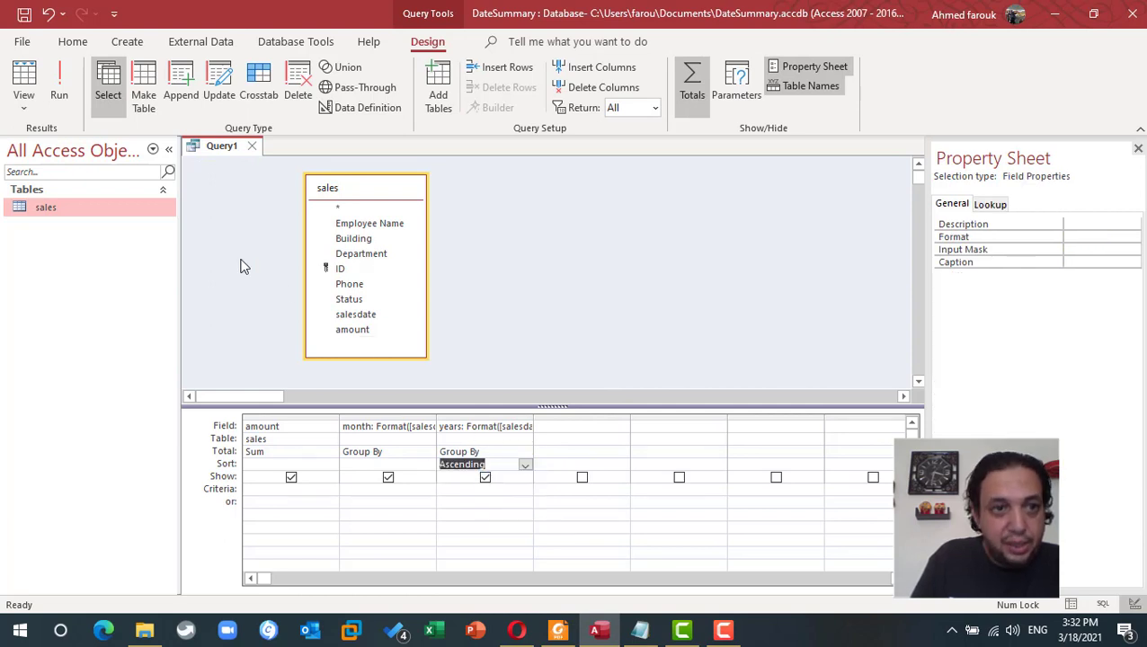
pyautogui.click(78, 97)
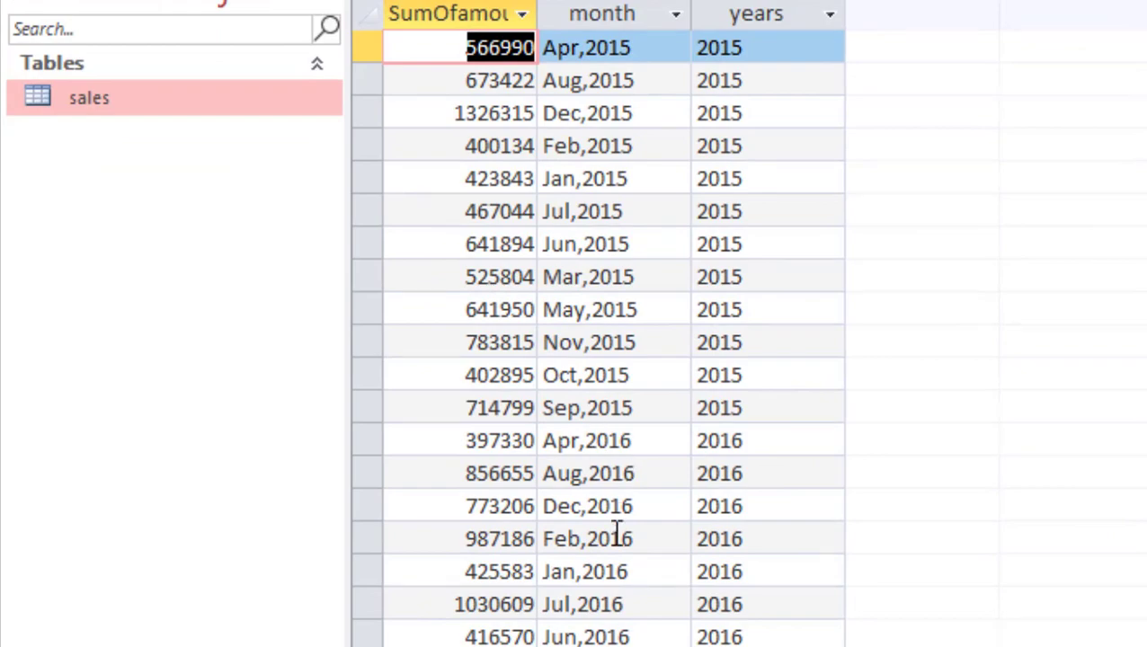
pyautogui.scroll(-5, 402, 207)
pyautogui.scroll(5, 402, 208)
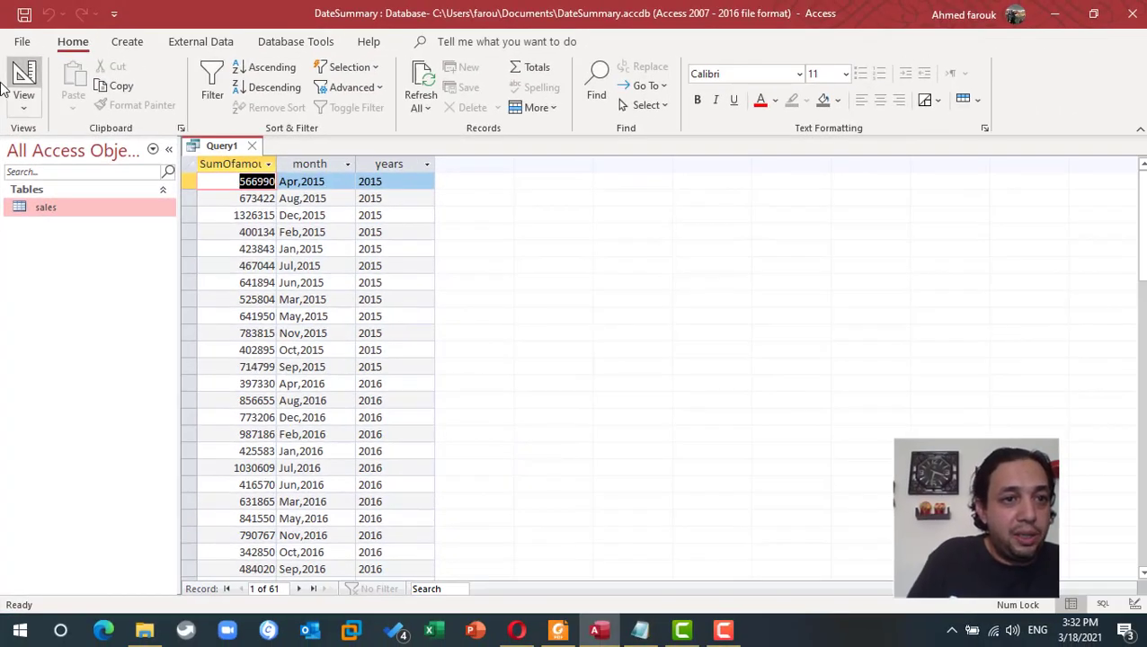
# Return to the query design, widen the years column to fit its expression and hide the field from the results
pyautogui.click(25, 85)
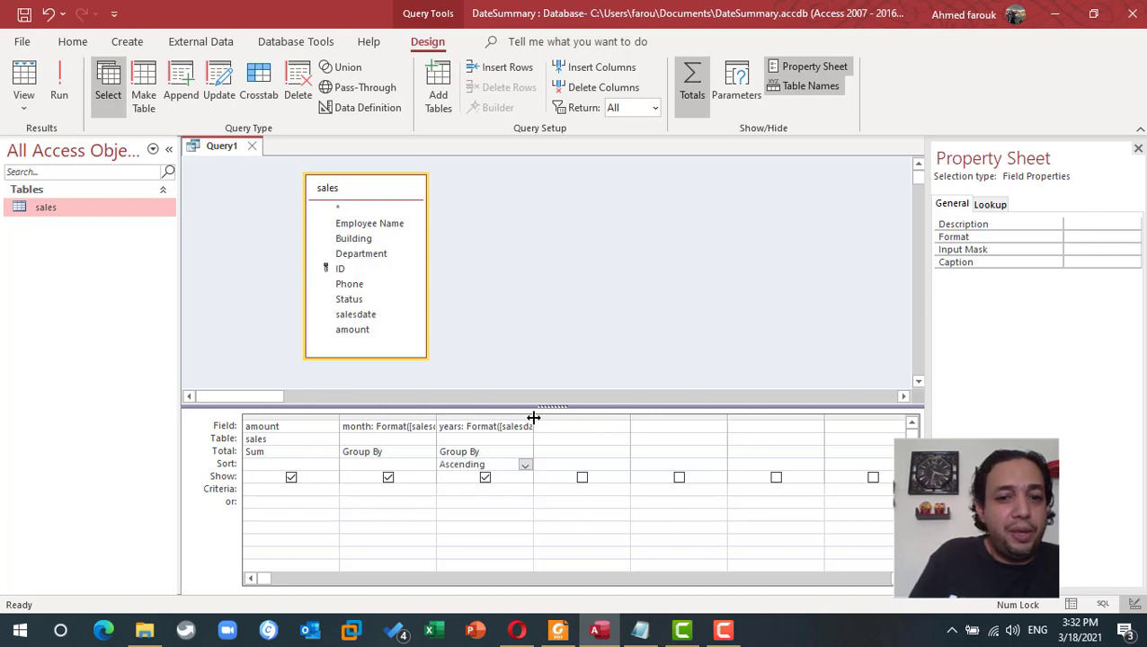
pyautogui.doubleClick(533, 417)
pyautogui.click(580, 428)
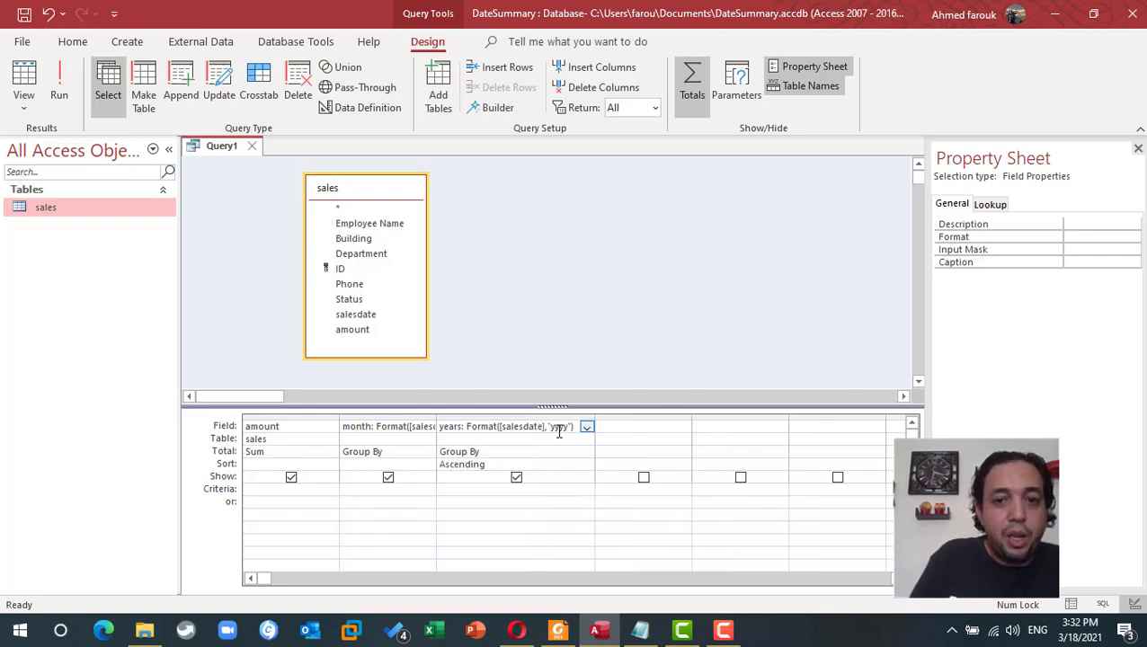
pyautogui.click(517, 477)
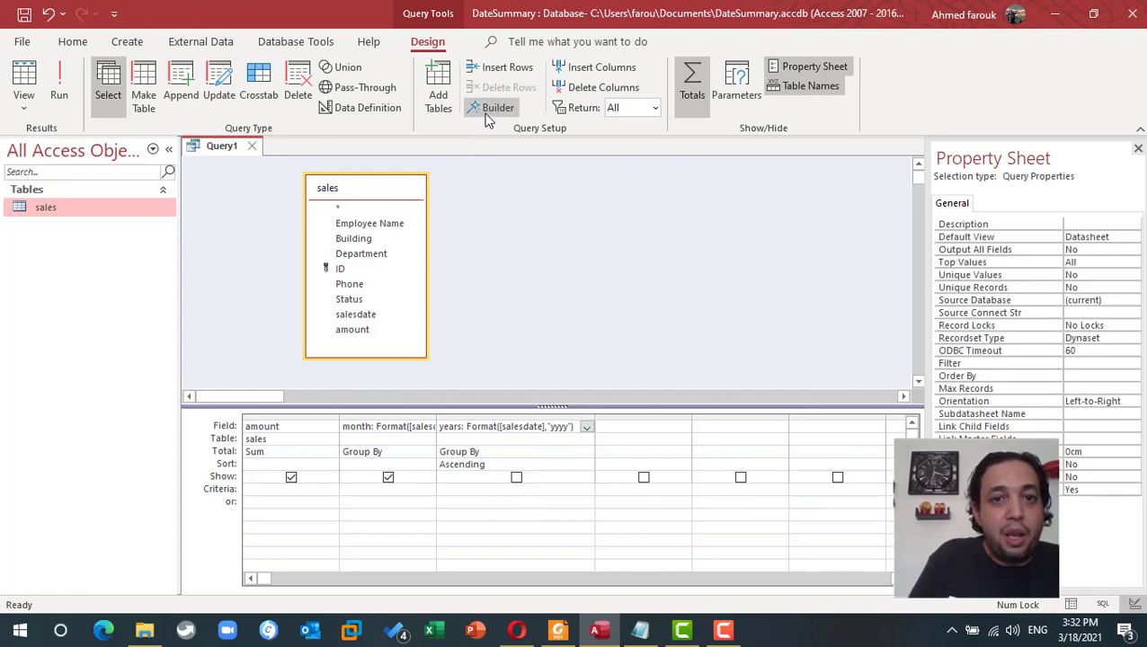
# Extend the years expression in the Expression Builder with *12+ and the month field's Format([salesdate],"mmm\,yyyy"), without the month alias
pyautogui.click(491, 107)
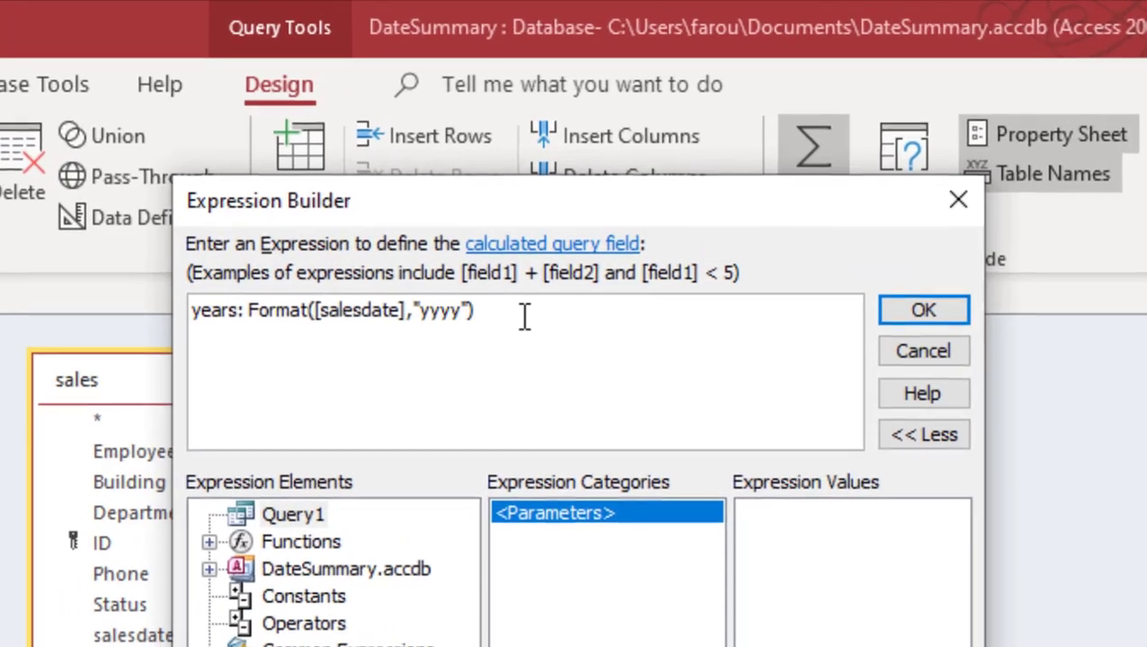
pyautogui.write('*12+')
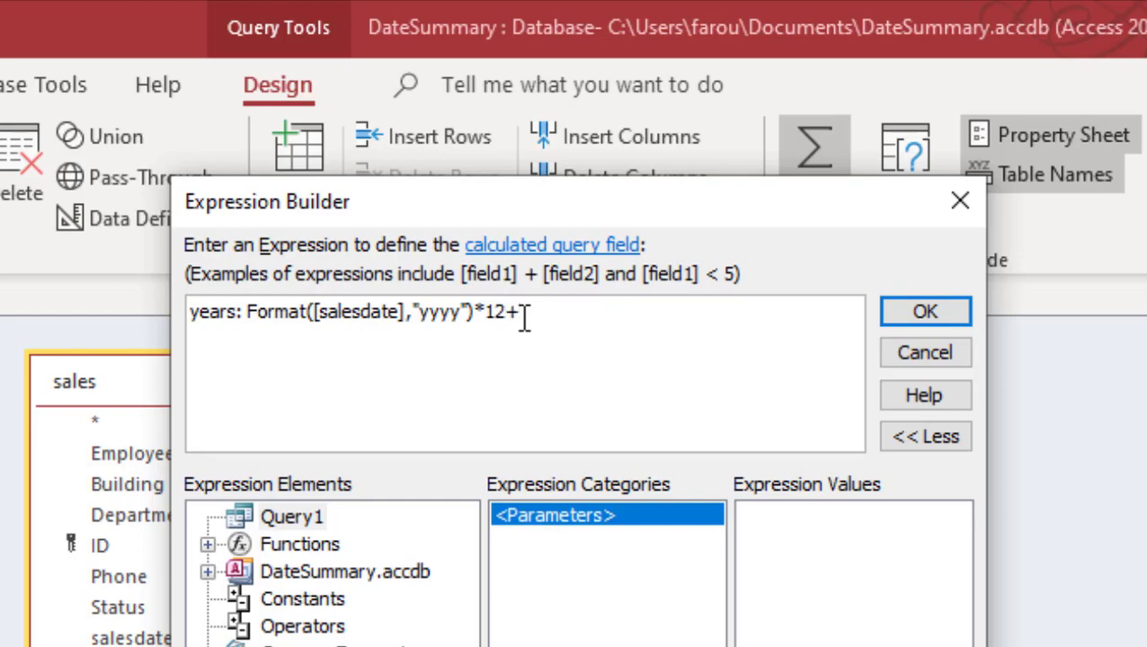
pyautogui.write('month: Format([salesdate],"mmm \\,yyyy")')
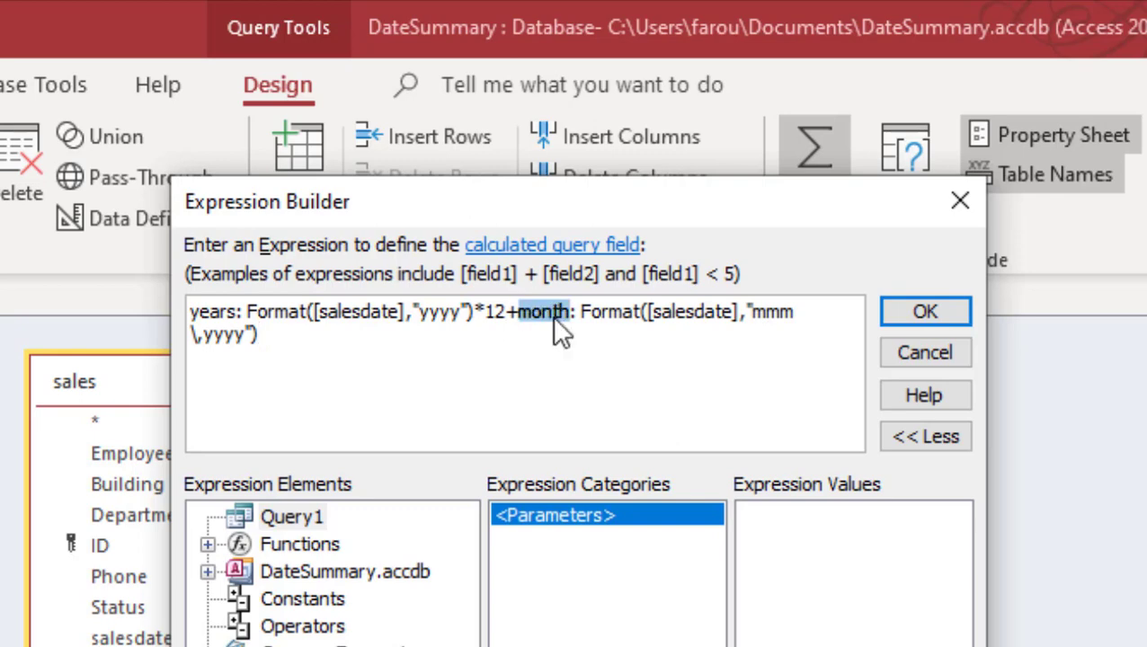
pyautogui.press('Delete')
pyautogui.press('Delete')
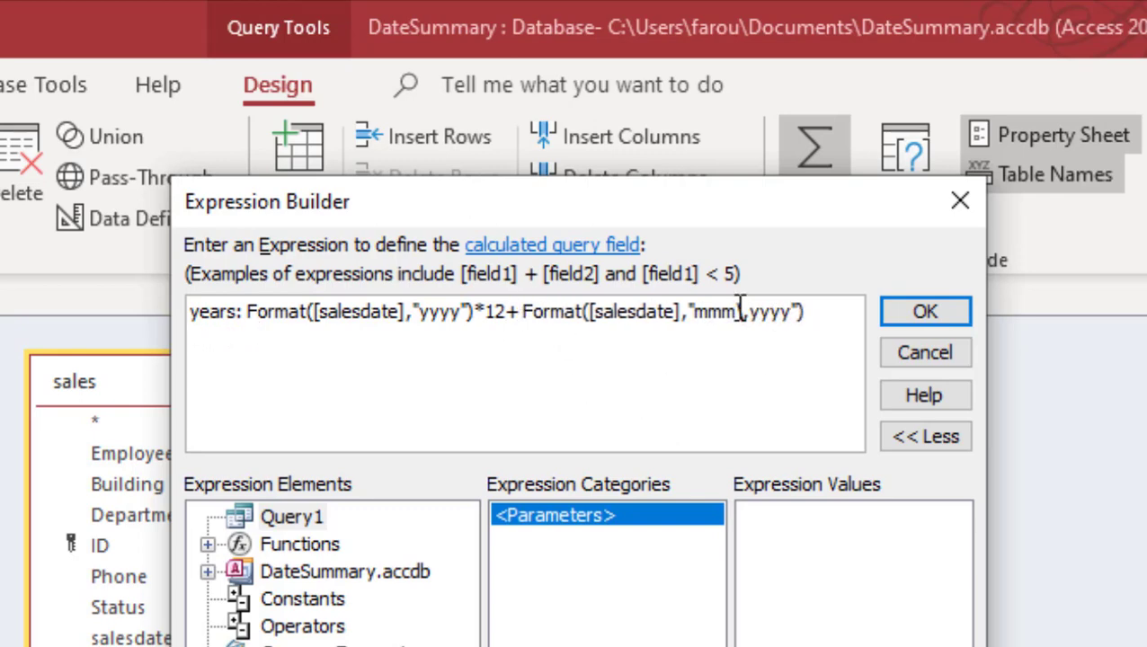
# Shorten the second Format in the years expression to Format([salesdate],"m"), accept it and run the query
pyautogui.moveTo(737, 311); pyautogui.dragTo(816, 312)
pyautogui.press('Delete')
pyautogui.press('BackSpace')
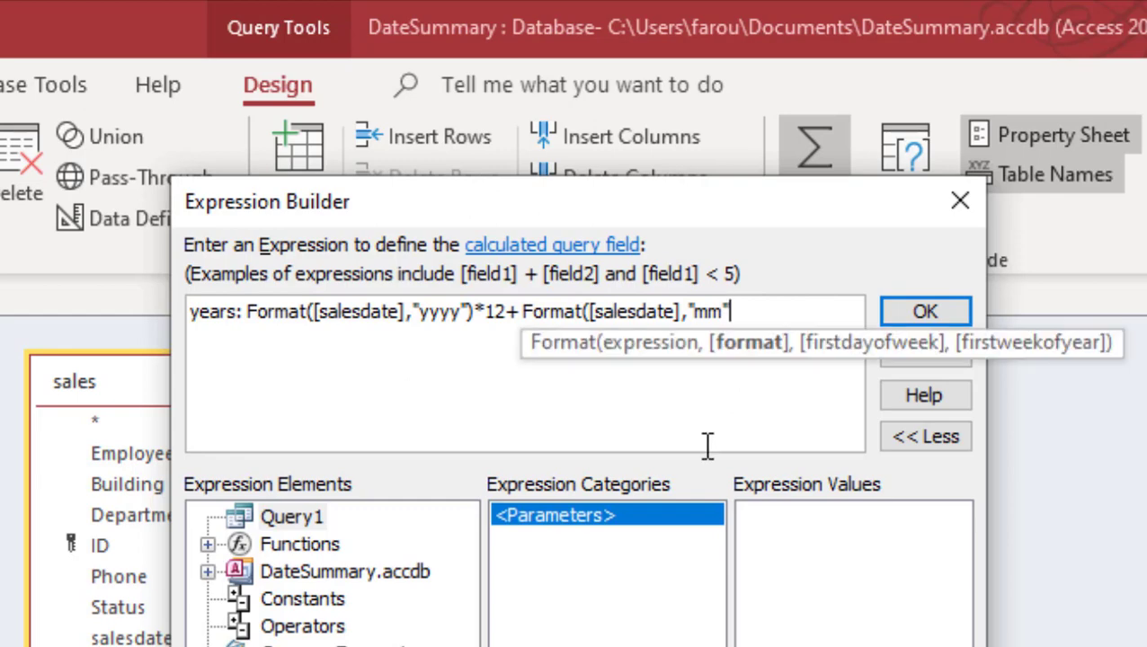
pyautogui.write(')')
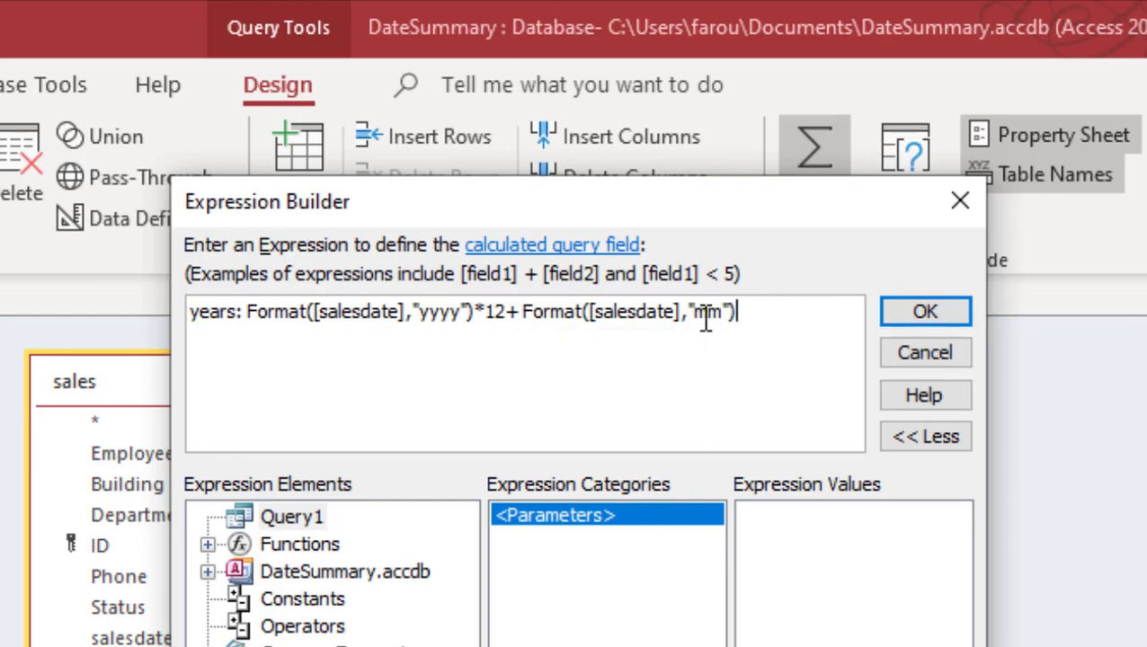
pyautogui.press('BackSpace')
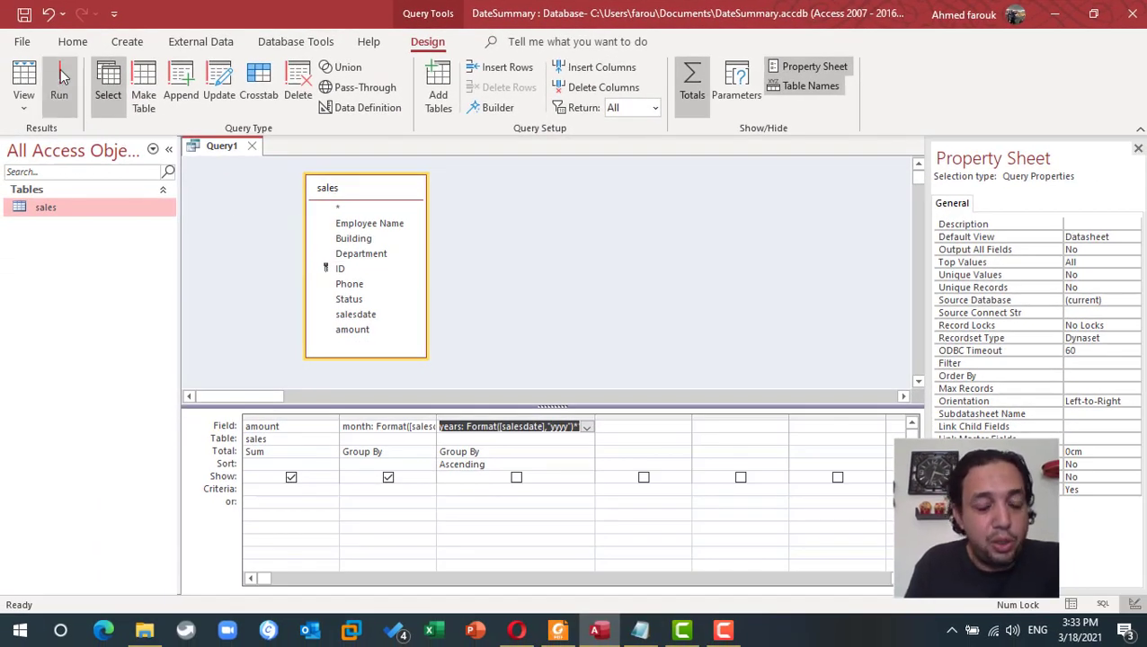
pyautogui.click(59, 76)
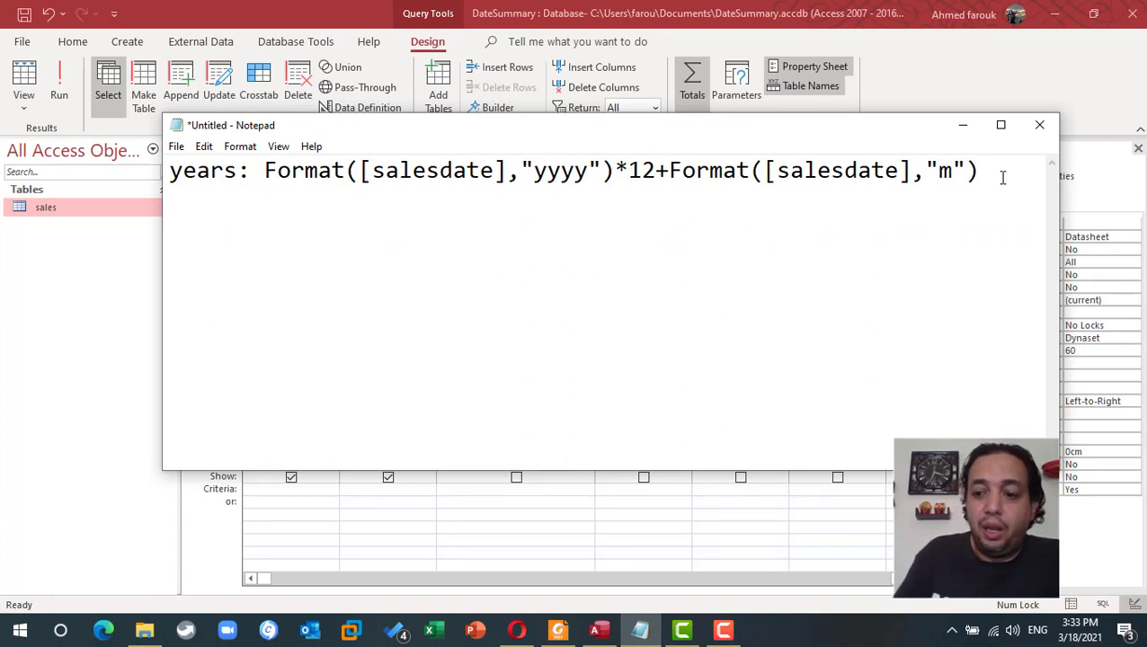
# Write the example 2015+12 and 2016 below the years expression in Notepad, and highlight the whole expression
pyautogui.press('Return')
pyautogui.press('Return')
pyautogui.write('2015')
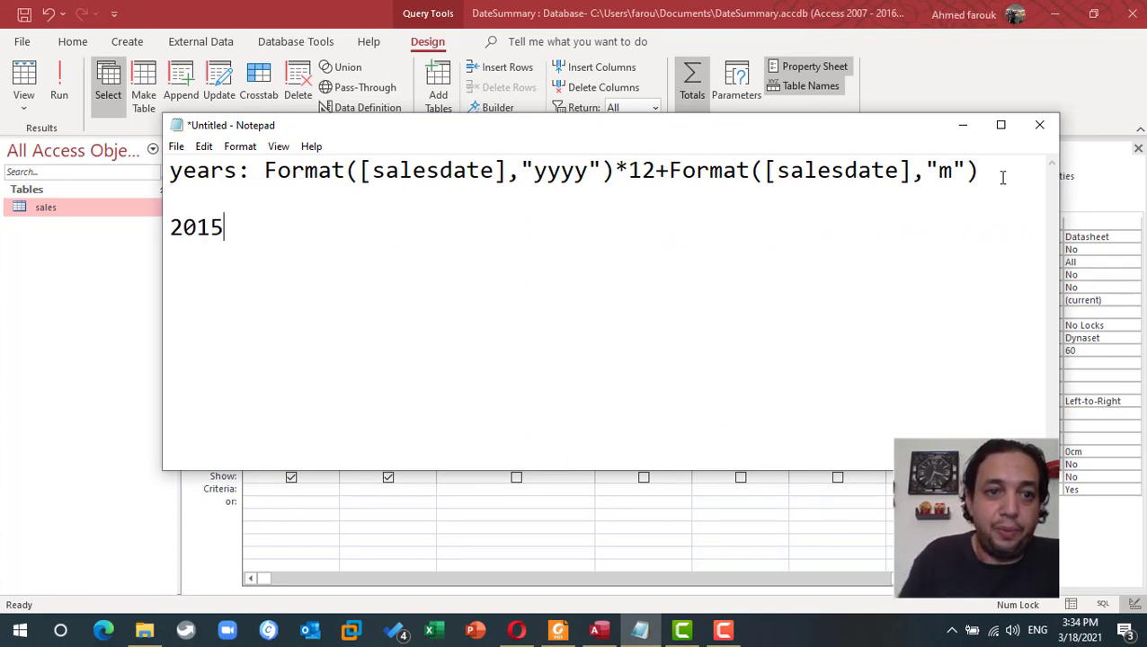
pyautogui.write('+1')
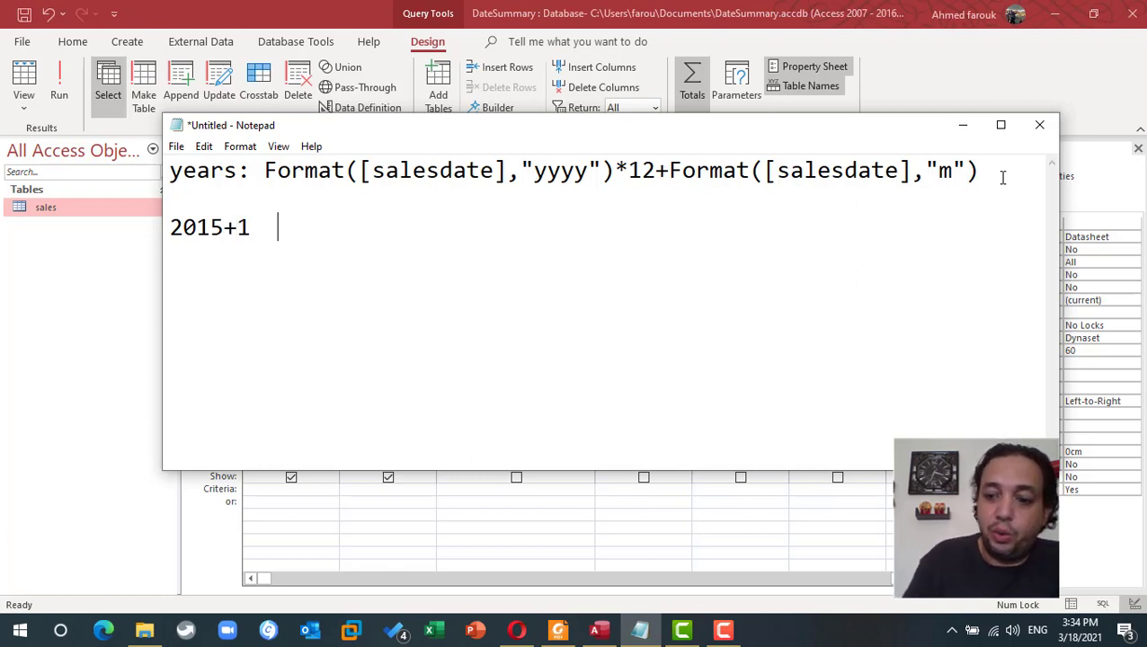
pyautogui.write('  2016')
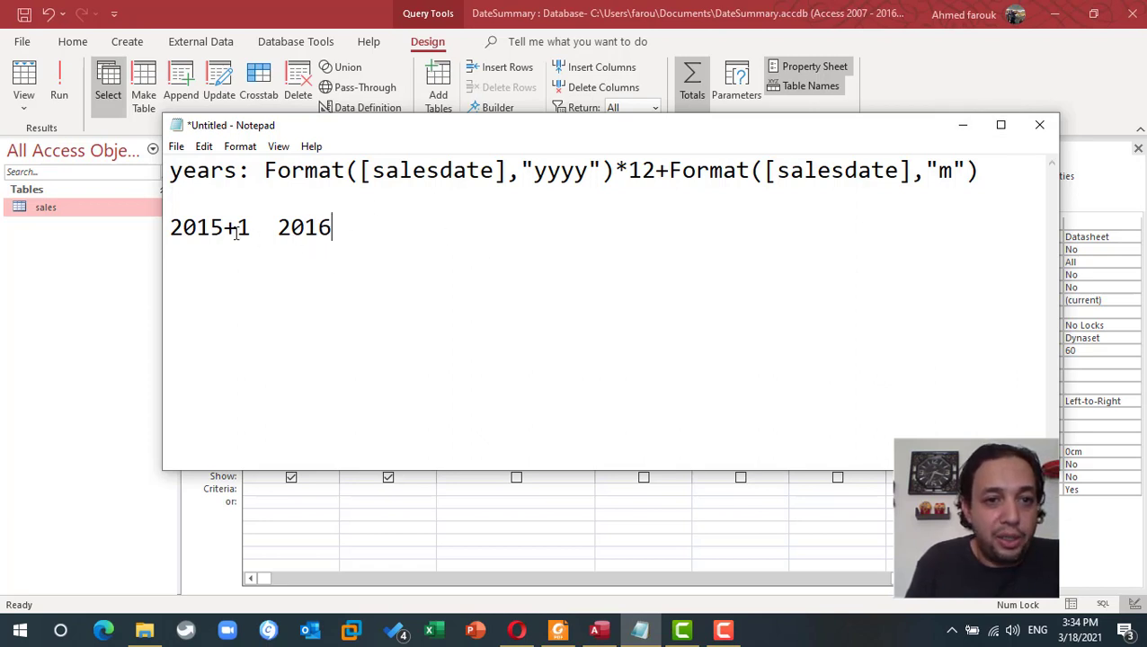
pyautogui.moveTo(237, 230); pyautogui.dragTo(250, 230)
pyautogui.write('12')
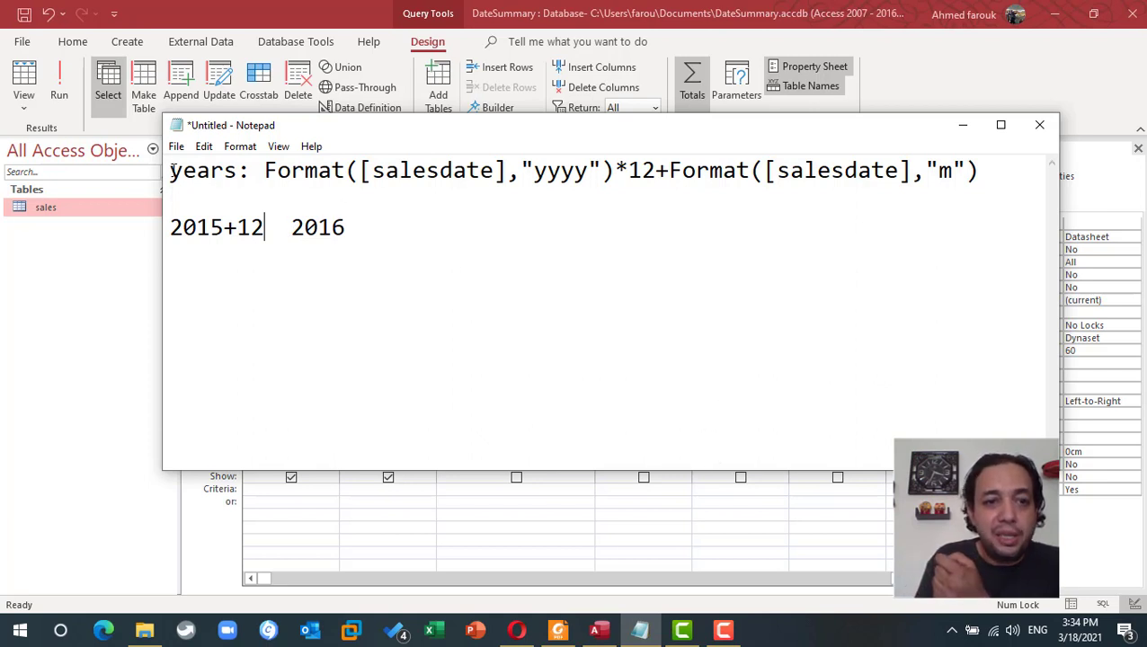
pyautogui.moveTo(170, 171); pyautogui.dragTo(973, 191)
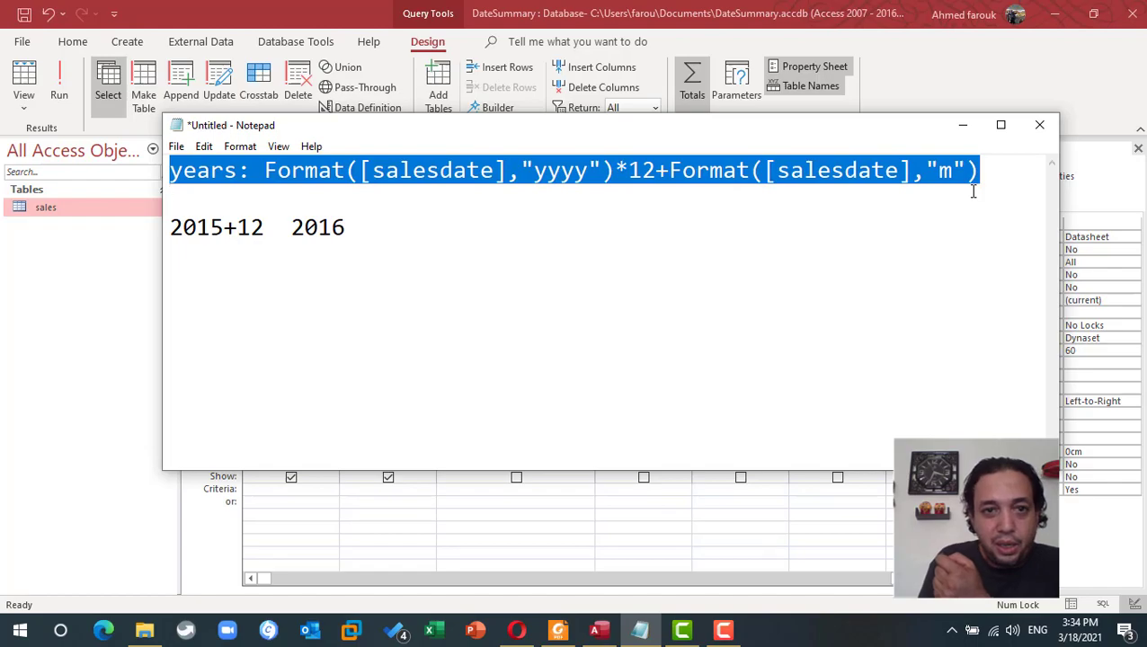